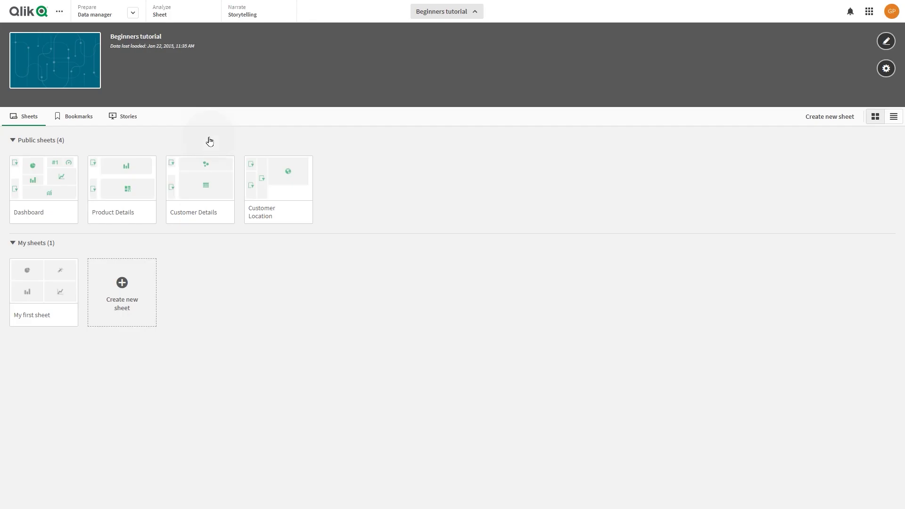
Create a new sheet in the Beginners tutorial app and rename it 'My first sheet'.
left_click(122, 293)
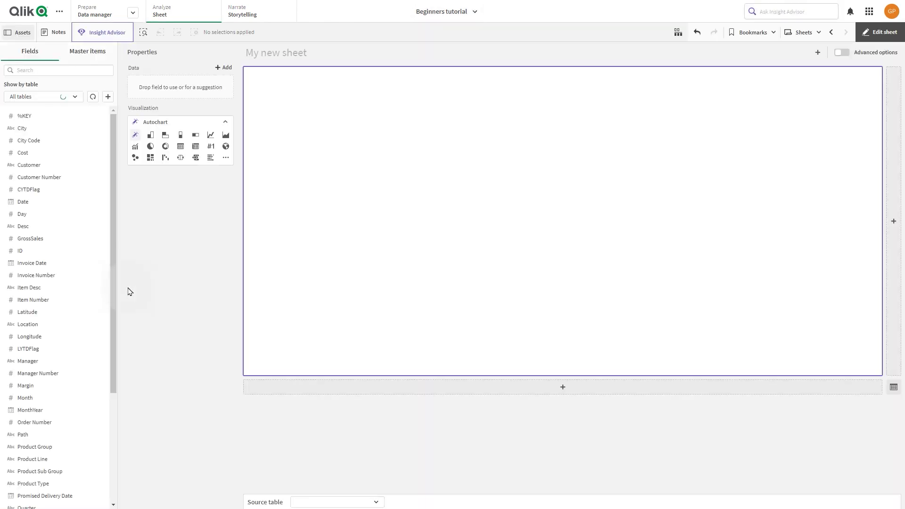
left_click(298, 55)
left_click_drag(320, 55, 246, 47)
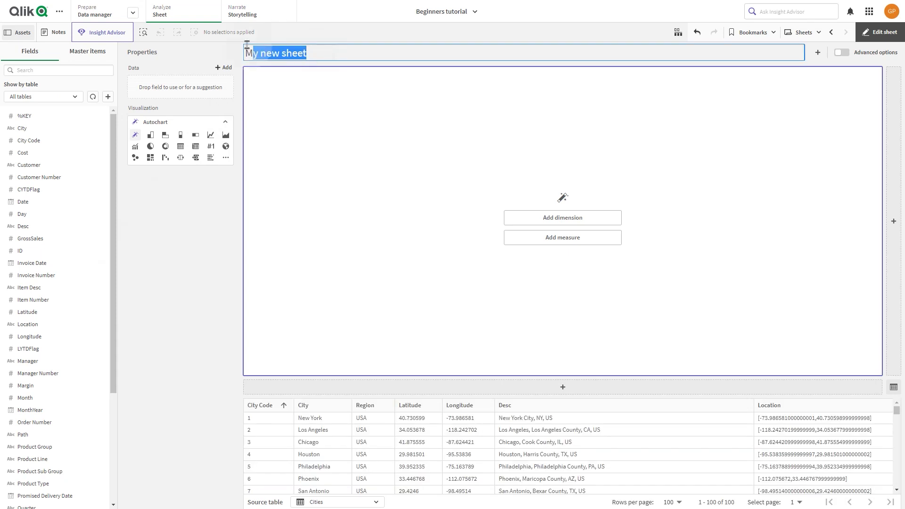
type("My first")
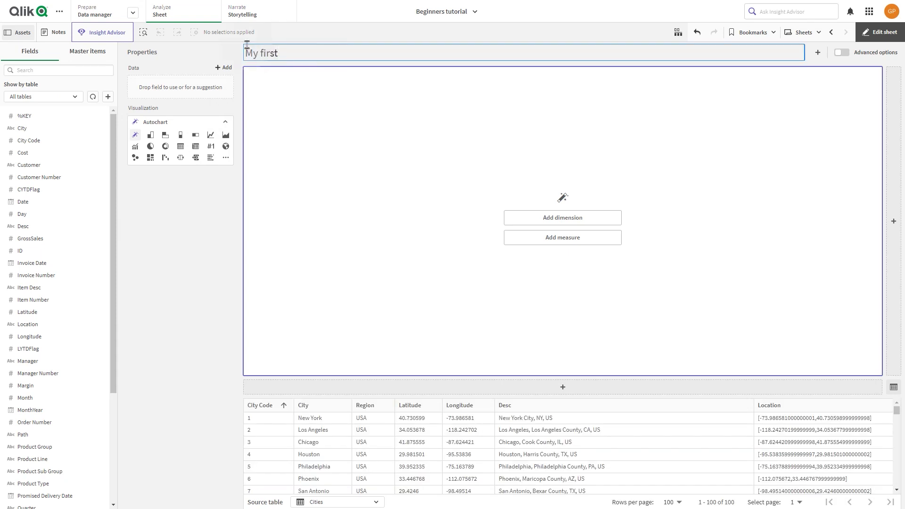
key("Return")
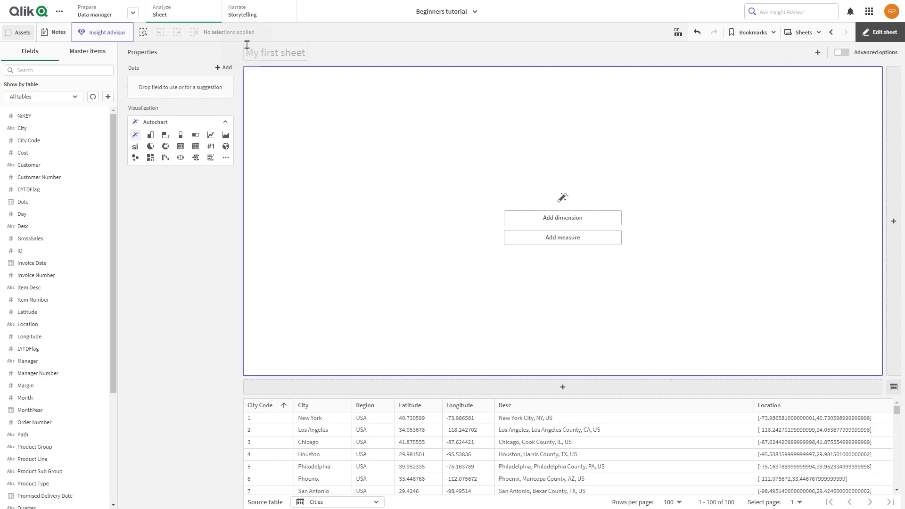
Build a donut chart with Sales as the measure and Region as the dimension.
left_click(105, 71)
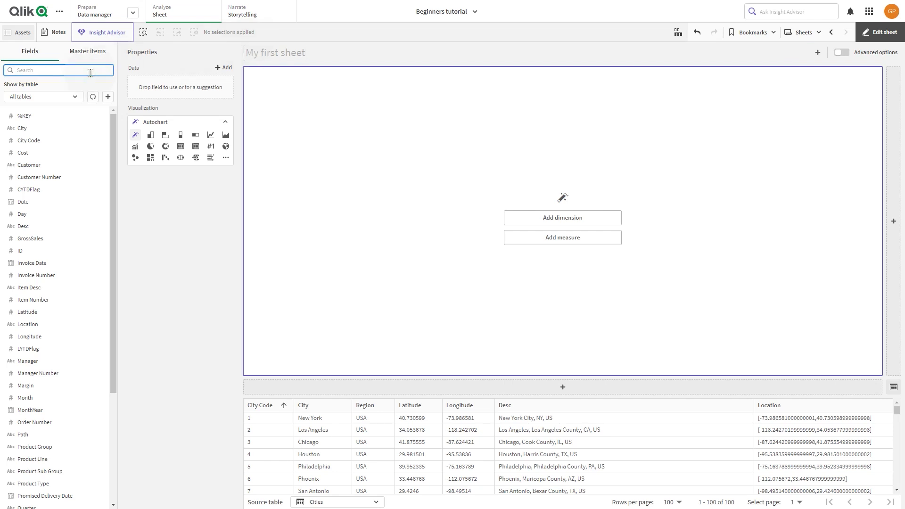
type("Sa")
left_click_drag(48, 129, 537, 224)
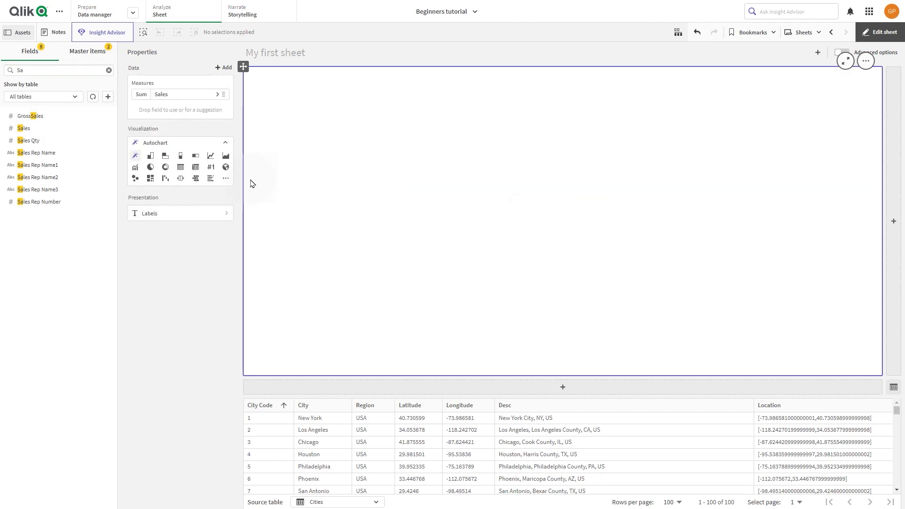
double_click(70, 68)
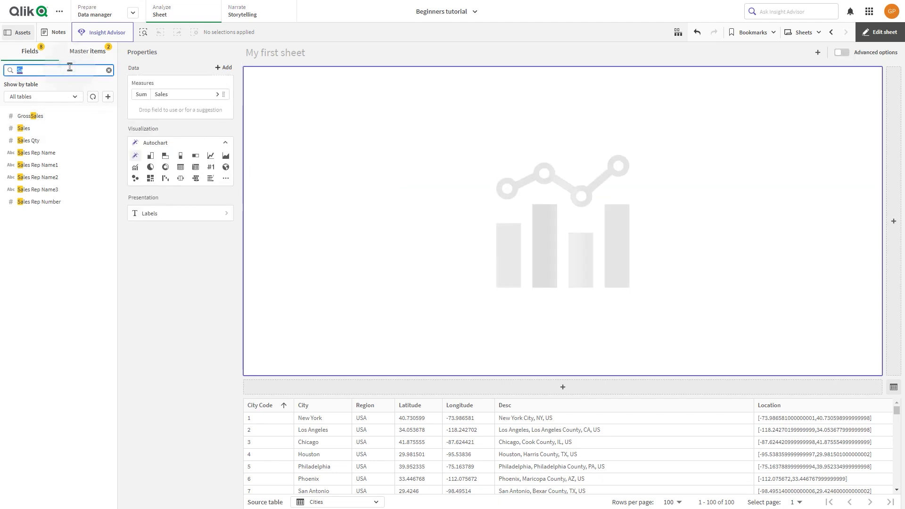
type("reg")
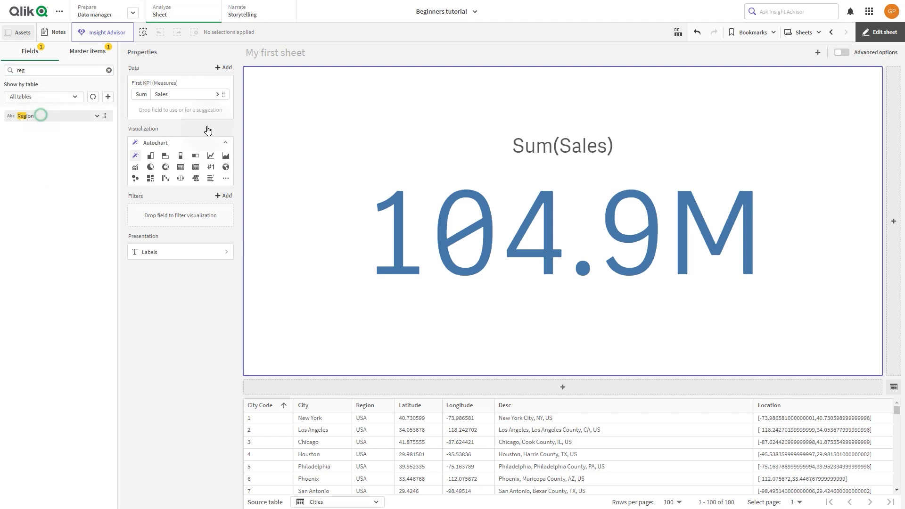
left_click_drag(207, 130, 487, 197)
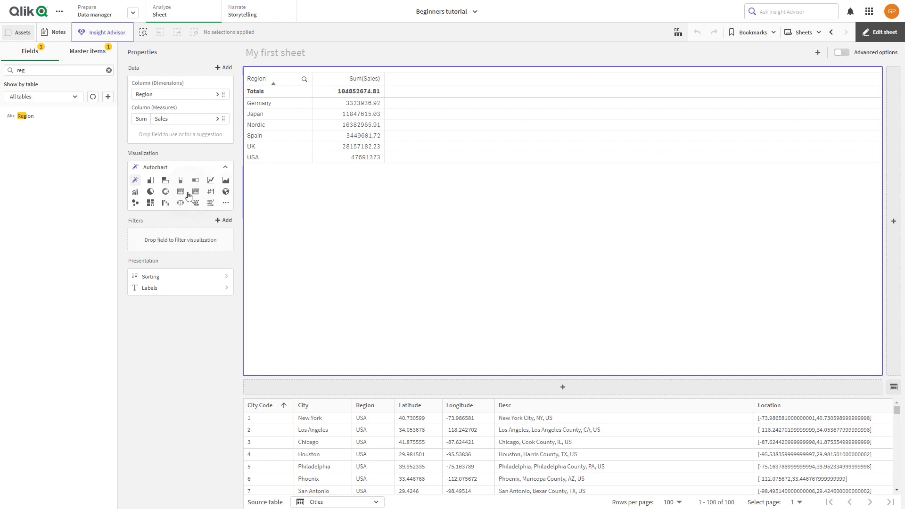
left_click(167, 191)
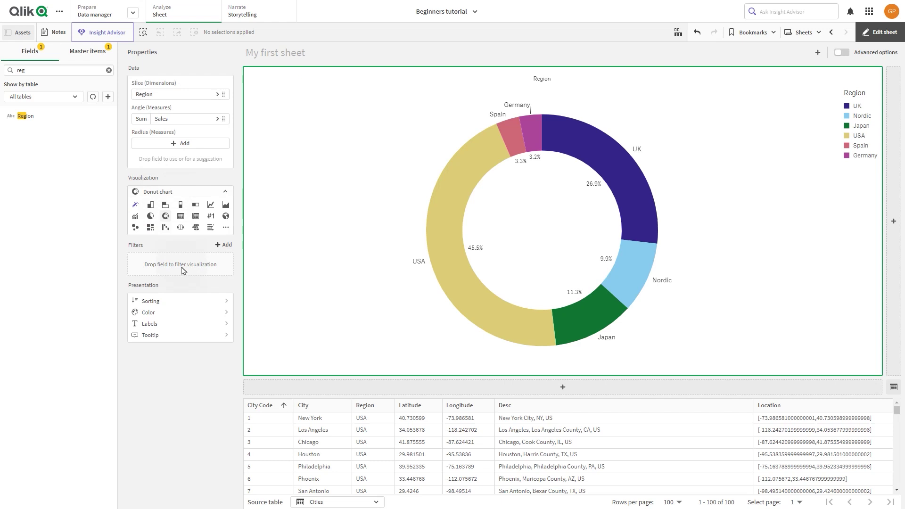
Title the donut chart 'Sales per Region' in a blue title colour.
left_click(179, 323)
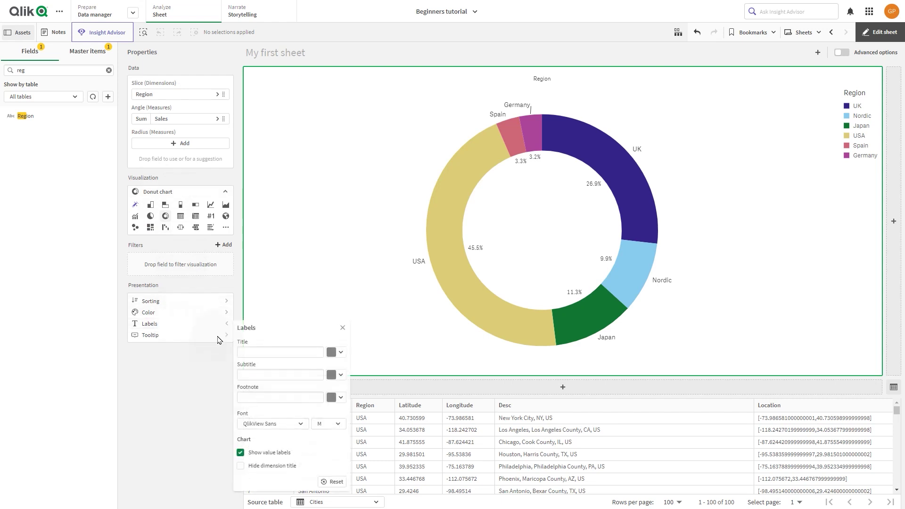
left_click(254, 351)
type("per")
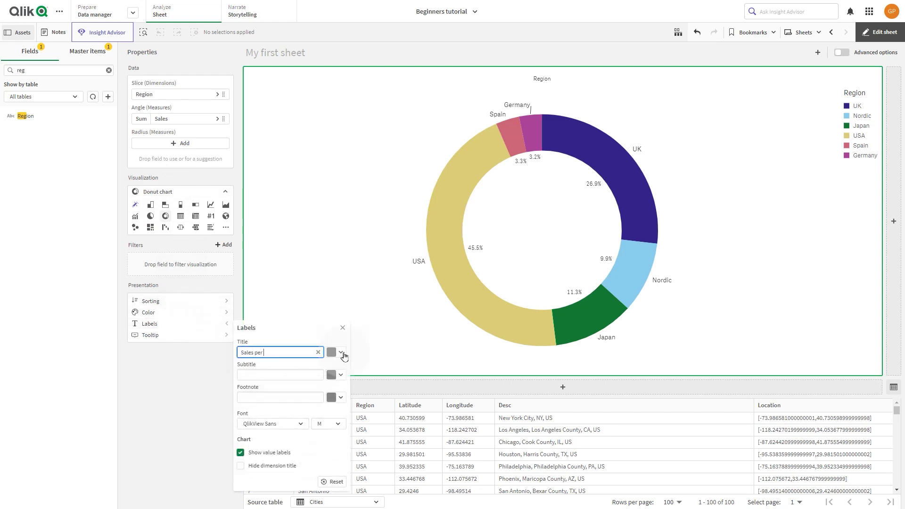
type(" Region")
left_click(342, 353)
left_click(374, 452)
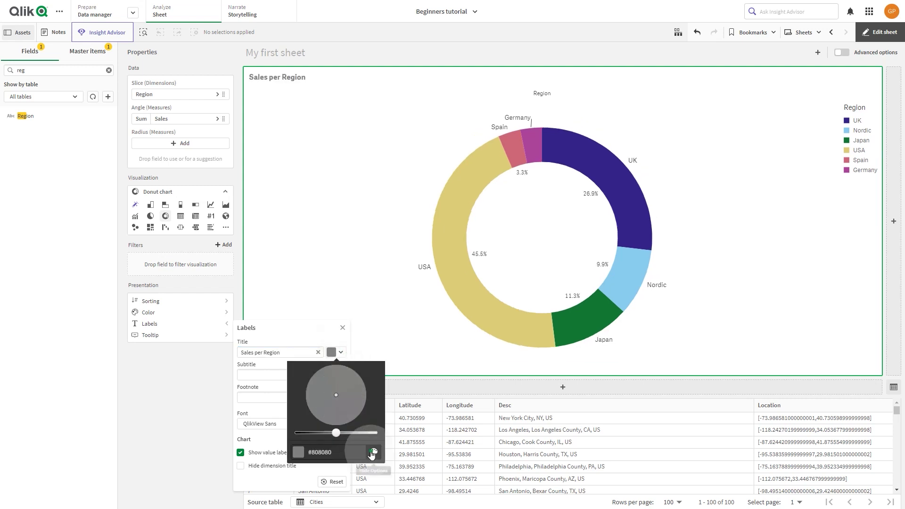
left_click(300, 391)
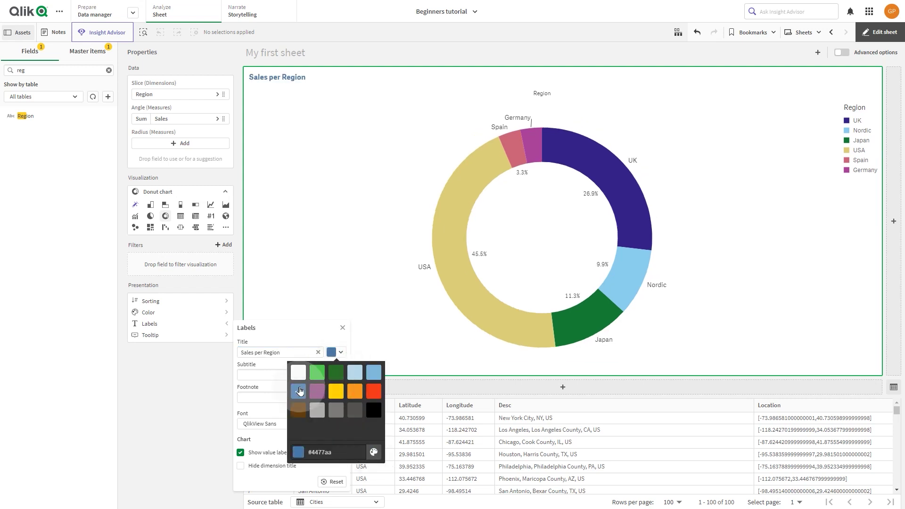
left_click(272, 395)
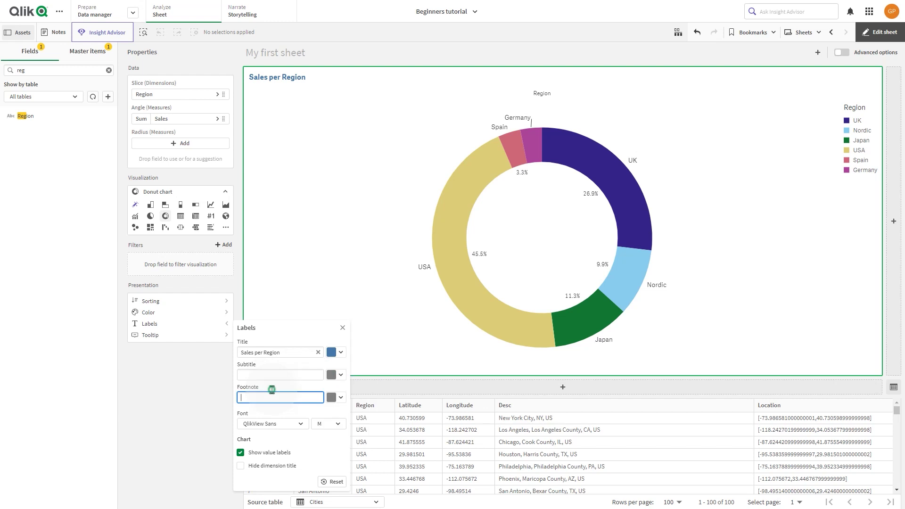
Set the donut chart labels to Tahoma at XL size and hide the dimension title.
left_click(270, 424)
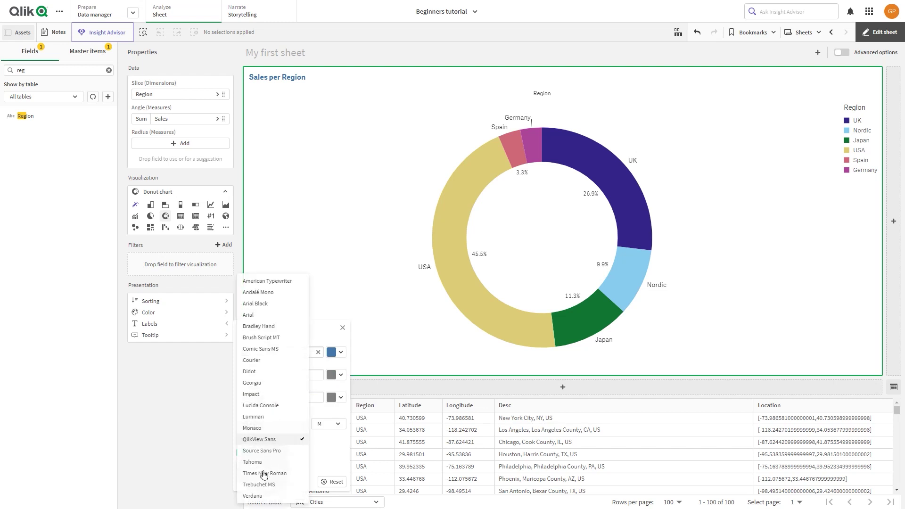
left_click(253, 462)
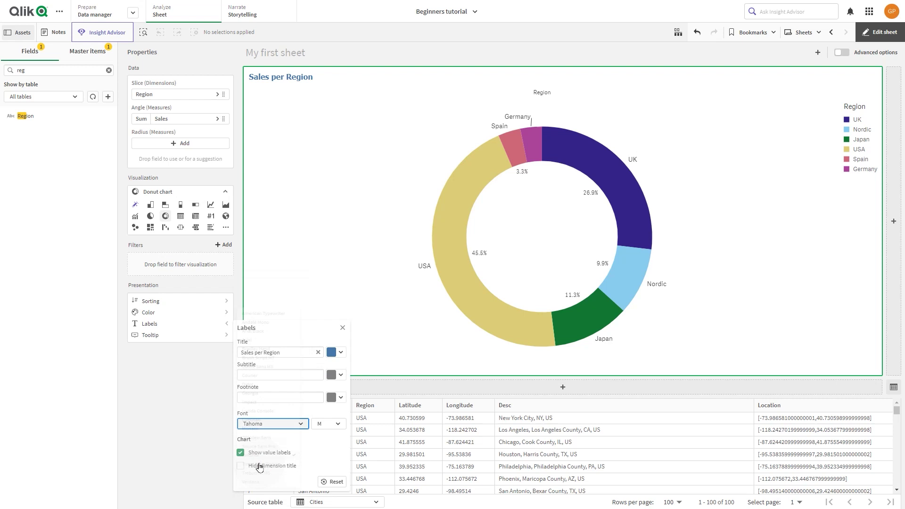
left_click(325, 426)
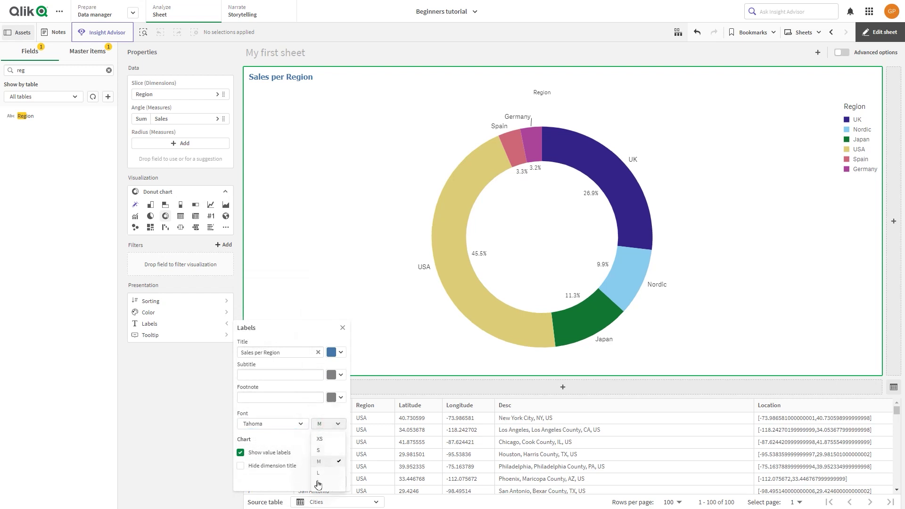
left_click(325, 485)
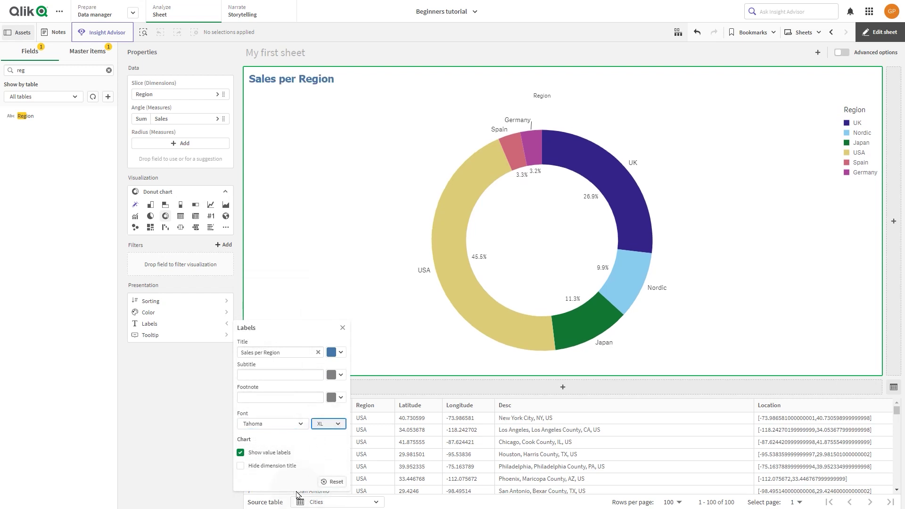
left_click(241, 469)
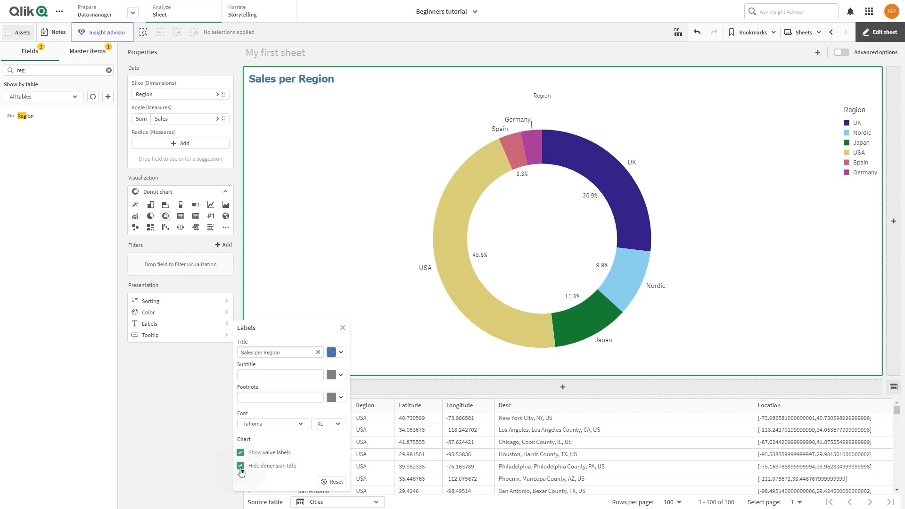
left_click(201, 450)
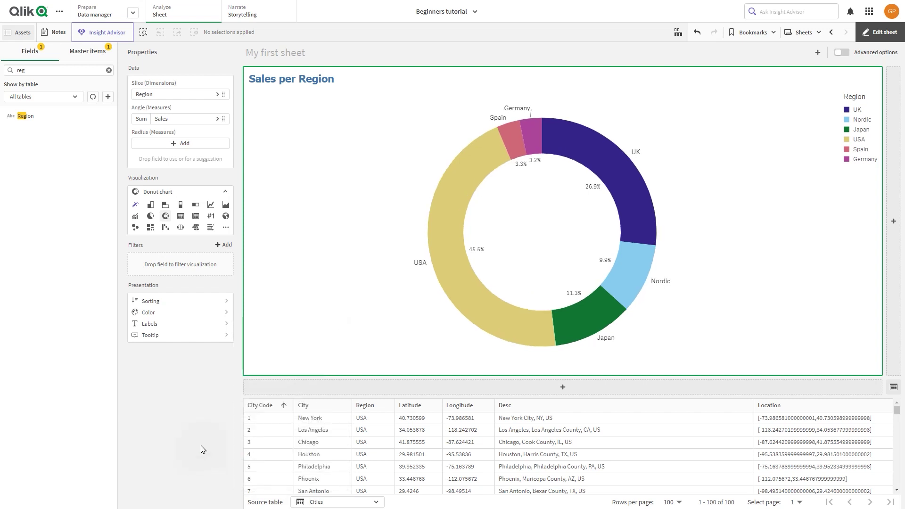
Add a chart beside the donut using Sales, master item Quantity and Customer.
left_click(893, 224)
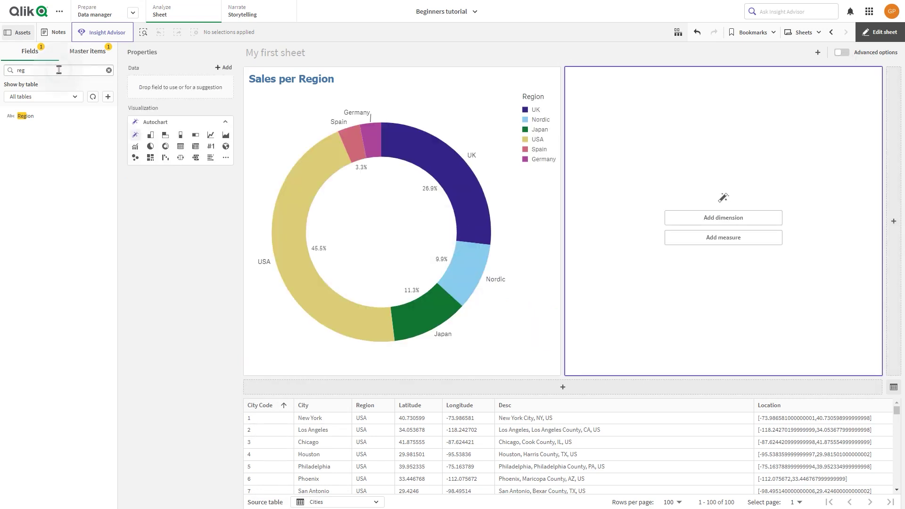
key("BackSpace")
key("BackSpace")
key("BackSpace")
type("sales")
mouse_move(23, 128)
left_mouse_down()
mouse_move(261, 137)
mouse_move(680, 225)
left_mouse_up()
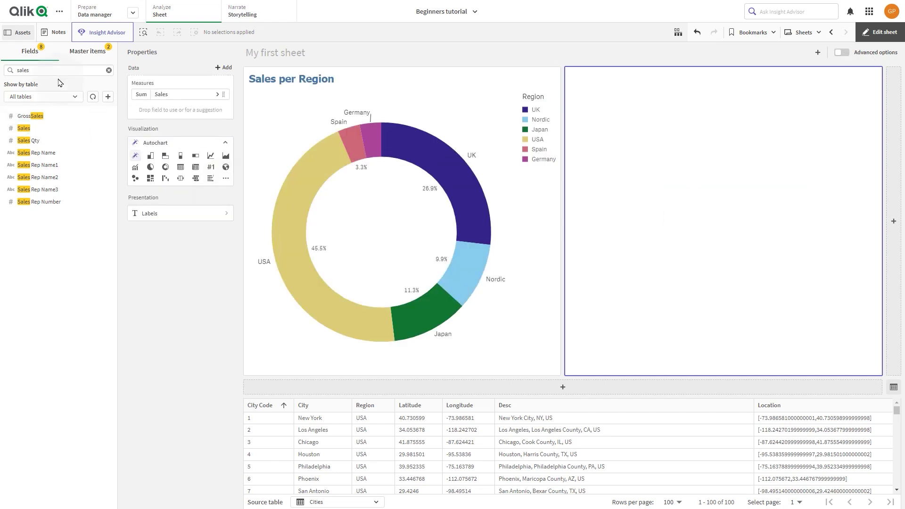
left_click(109, 71)
left_click(95, 54)
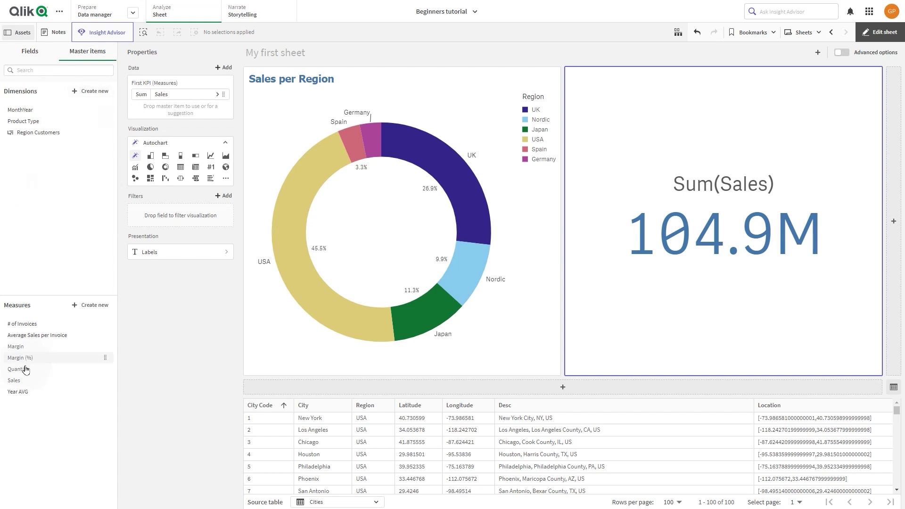
left_click_drag(24, 373, 700, 223)
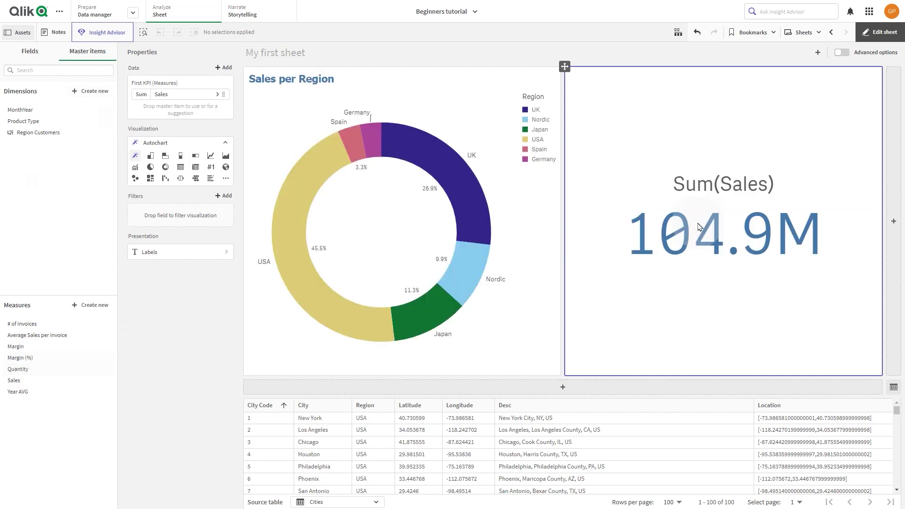
left_click(30, 56)
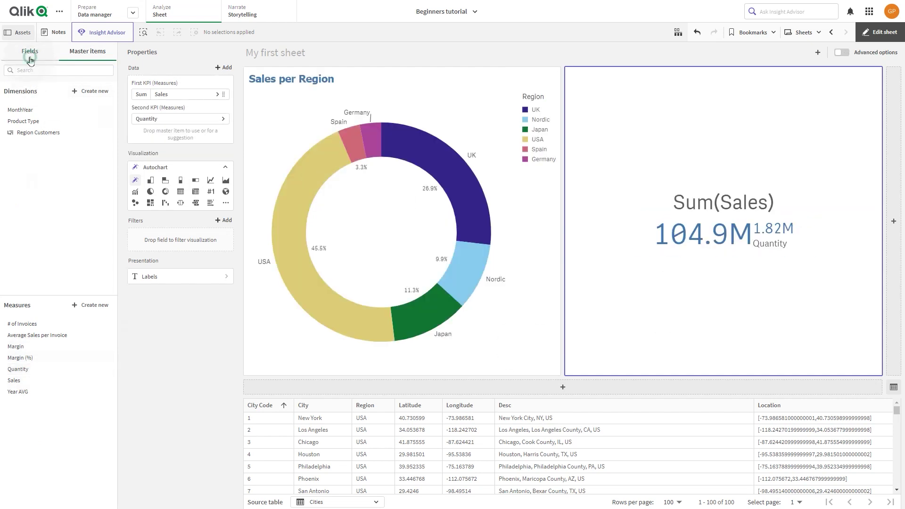
left_click(31, 71)
type("Cu")
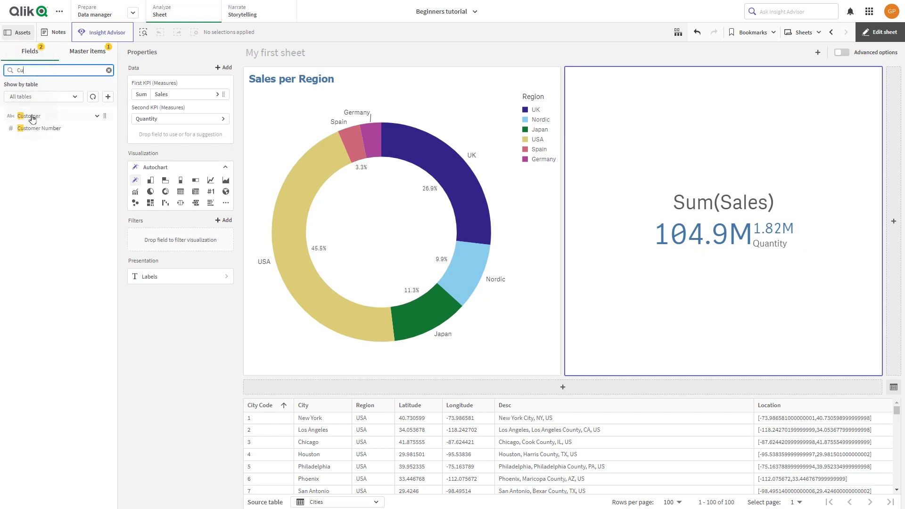
mouse_move(28, 115)
left_mouse_down()
mouse_move(550, 203)
mouse_move(754, 201)
left_mouse_up()
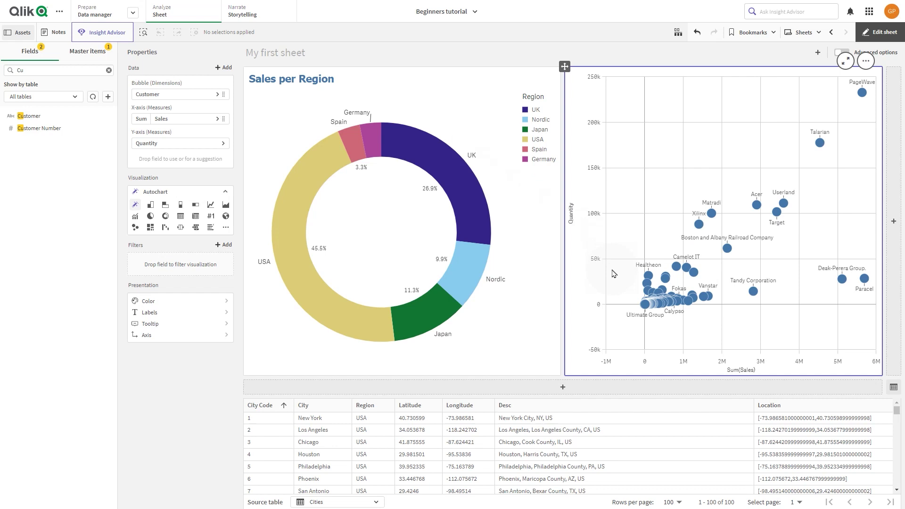
Title the scatter plot 'Customer Sales and Quantity' in blue Tahoma at XL size.
left_click(200, 309)
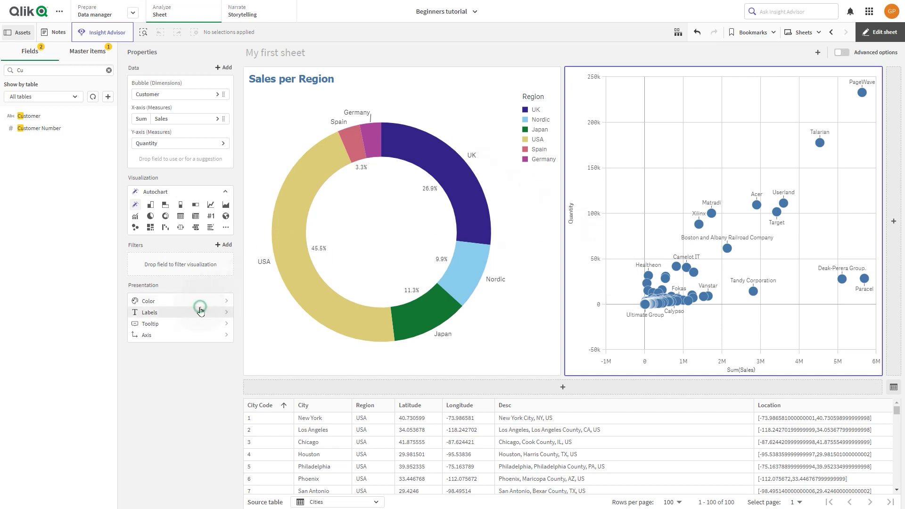
left_click(252, 339)
type("Customer Sales and")
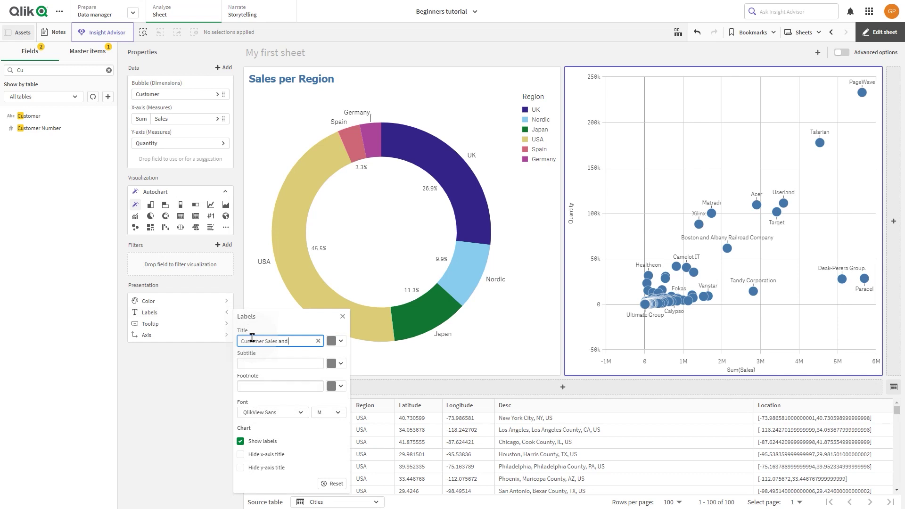
type(" Quantity")
left_click(336, 341)
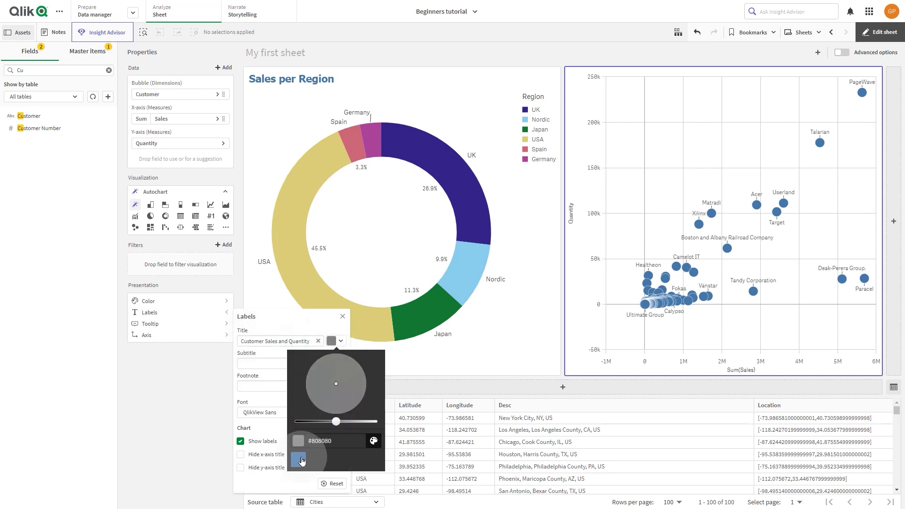
left_click(302, 461)
left_click(271, 415)
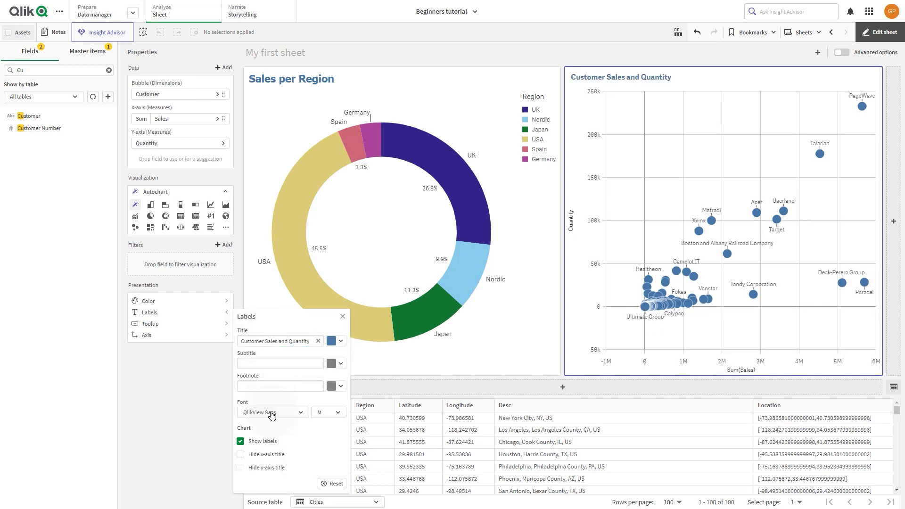
left_click(271, 415)
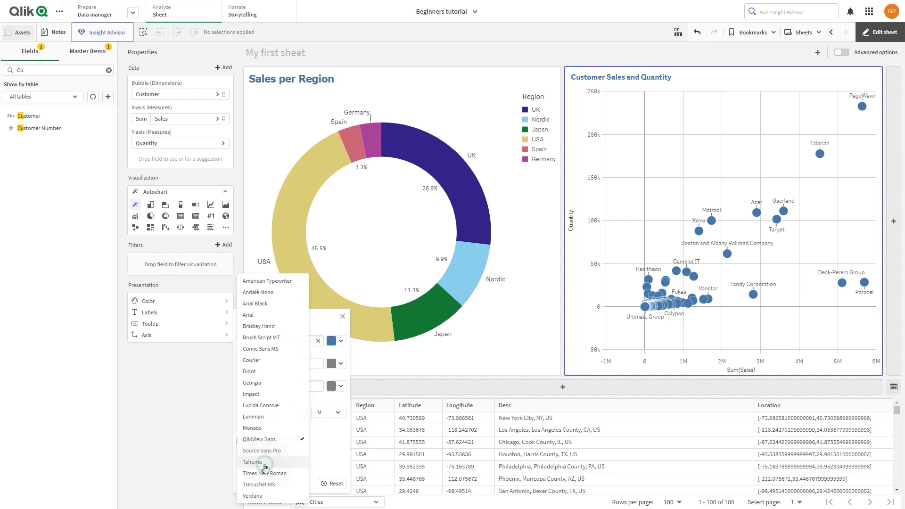
left_click(264, 463)
left_click(328, 414)
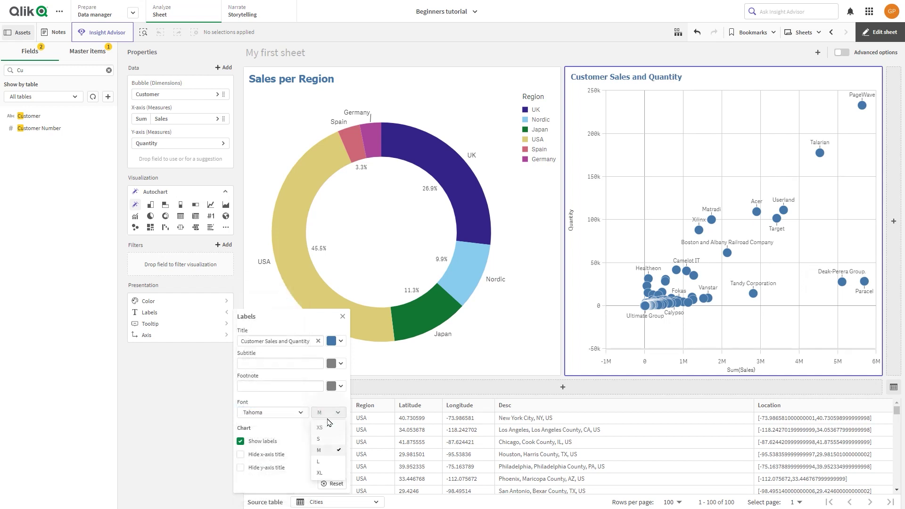
left_click(322, 473)
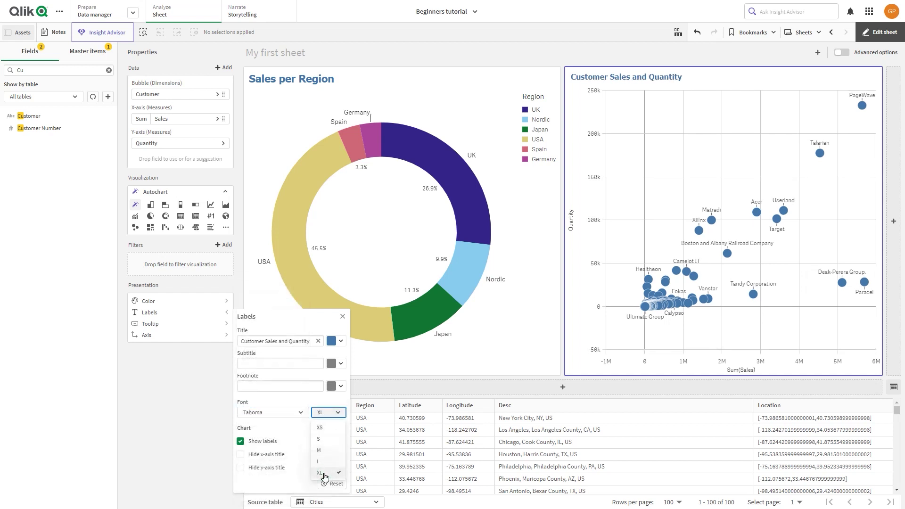
left_click(225, 469)
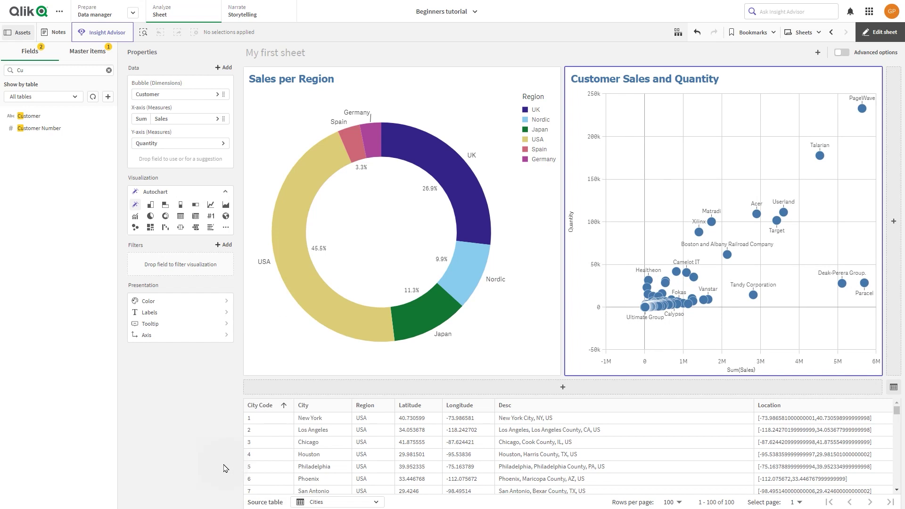
Add a vertical grouped bar chart below with Product Group, Sales and Margin.
left_click(515, 389)
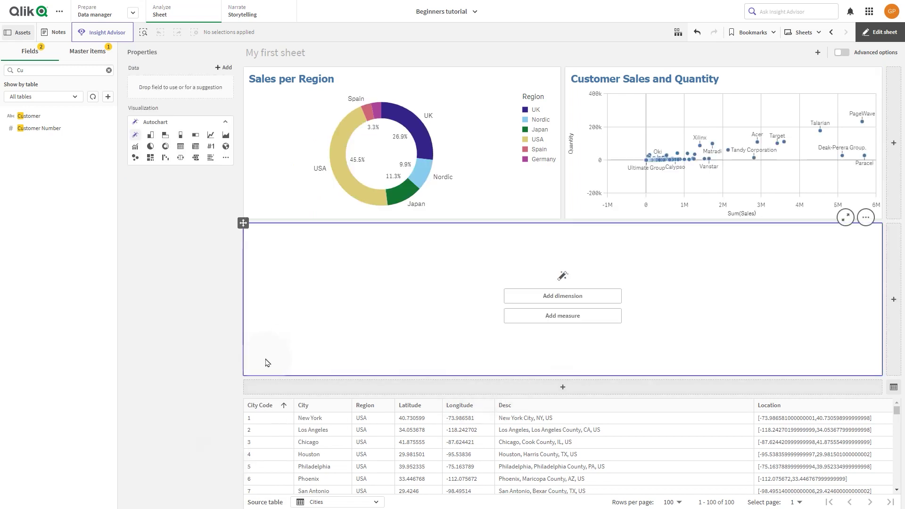
double_click(36, 72)
type("Pr")
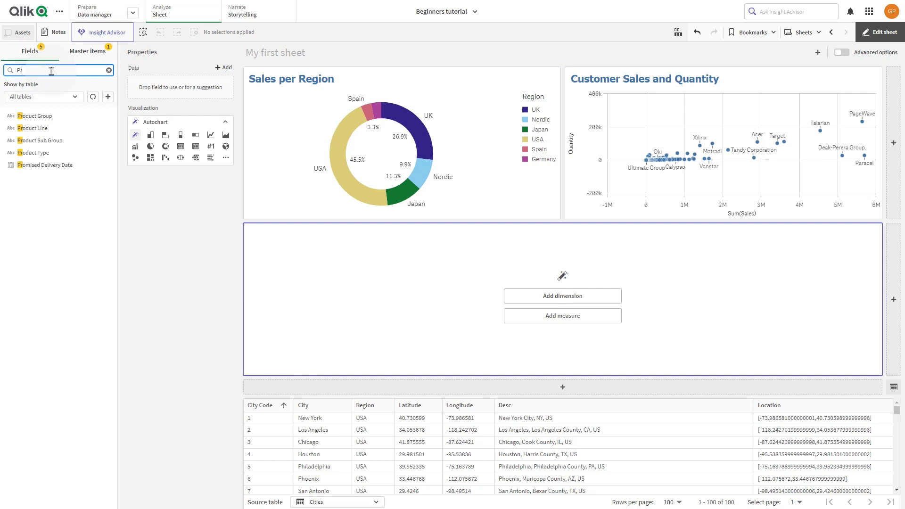
left_click_drag(50, 115, 460, 276)
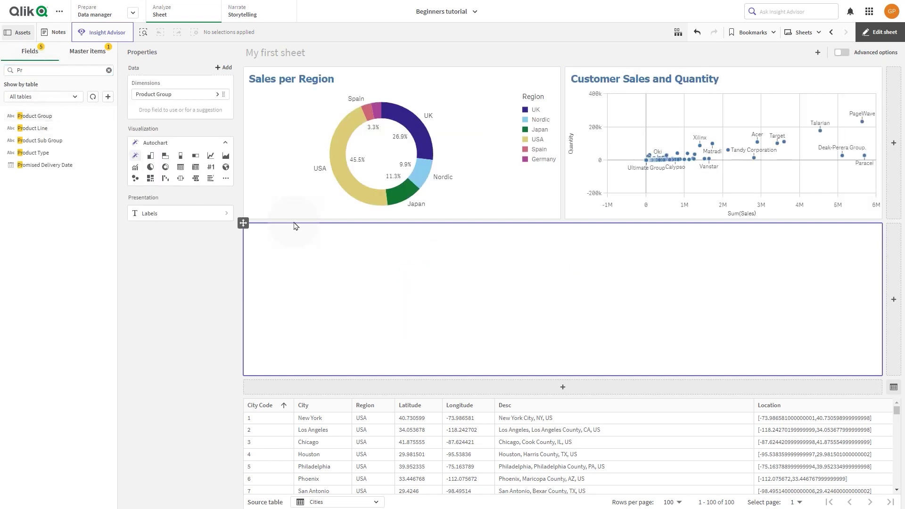
double_click(87, 70)
type("Sales")
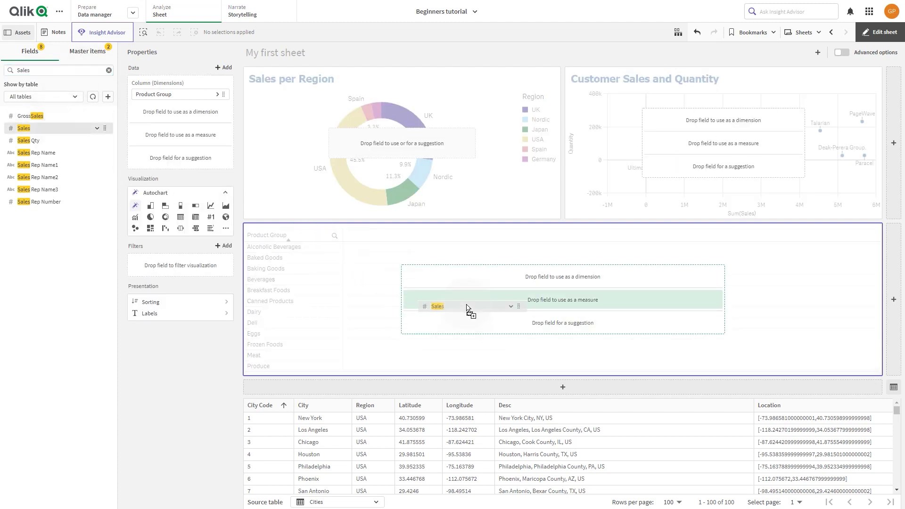
left_click_drag(51, 129, 469, 311)
double_click(64, 70)
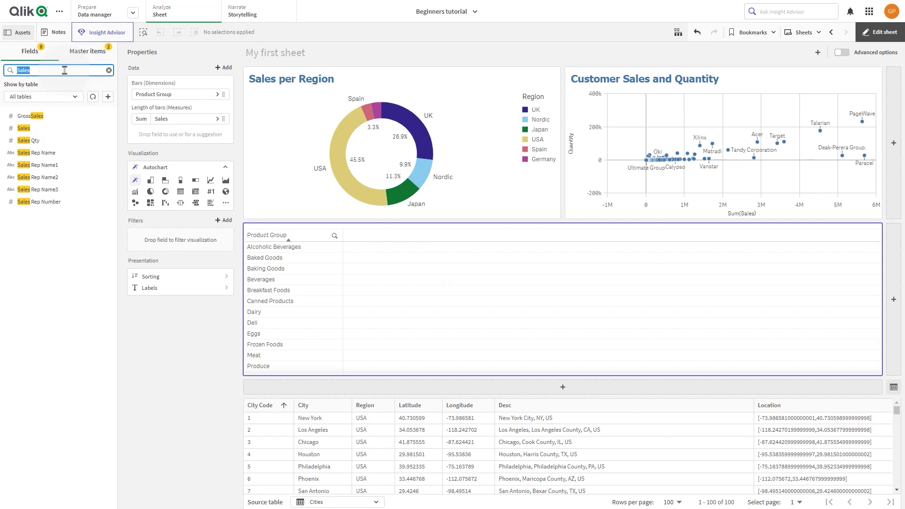
type("Marg")
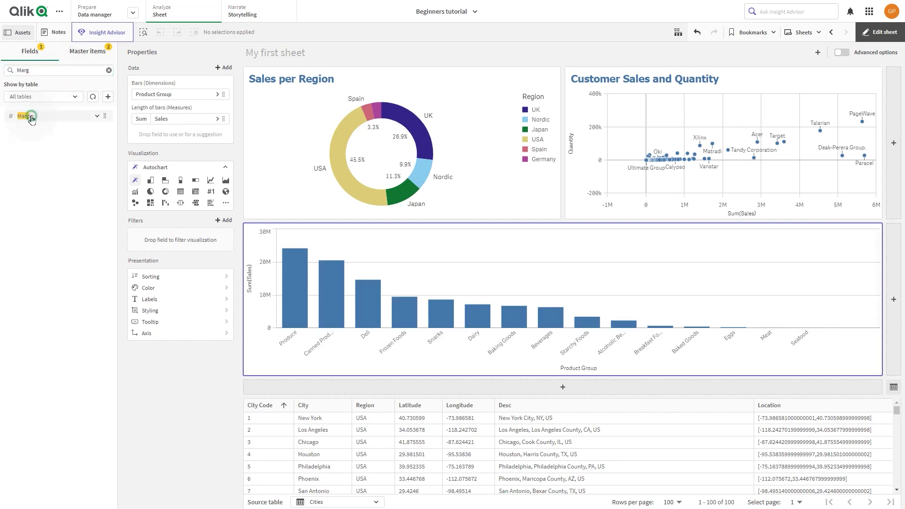
left_click_drag(28, 115, 453, 301)
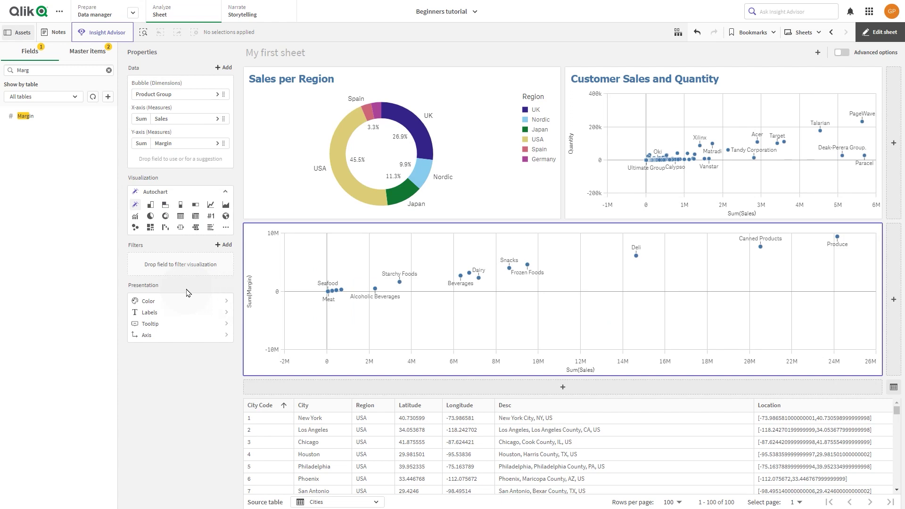
left_click(151, 205)
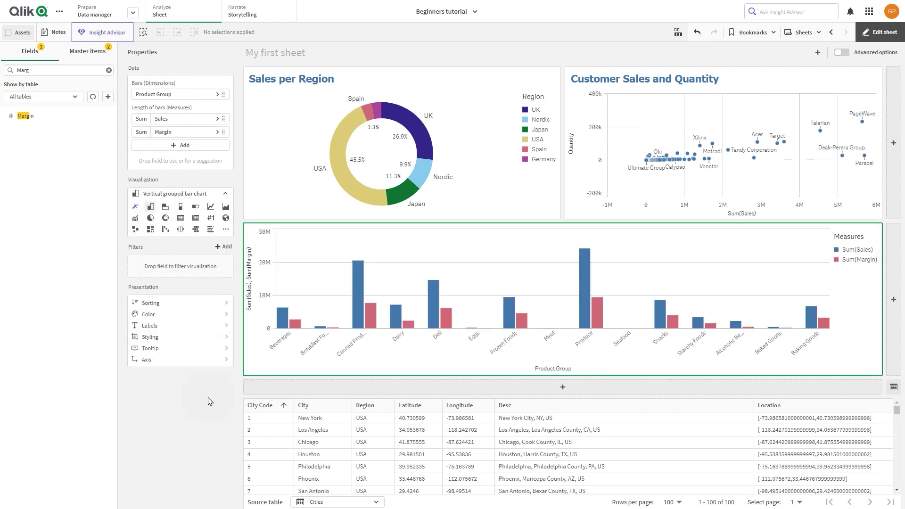
Sort the bar chart by the Sum(Sales) measure in Z-A order.
left_click(171, 304)
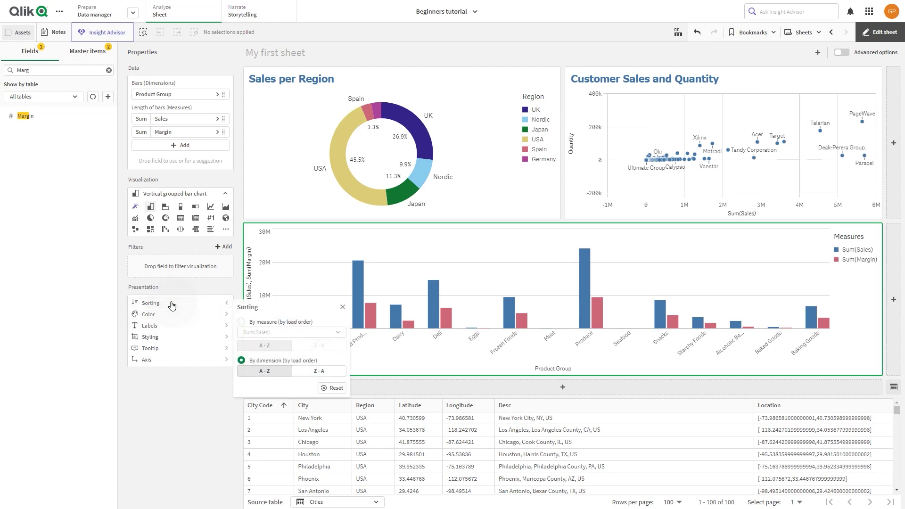
left_click(243, 323)
left_click(278, 332)
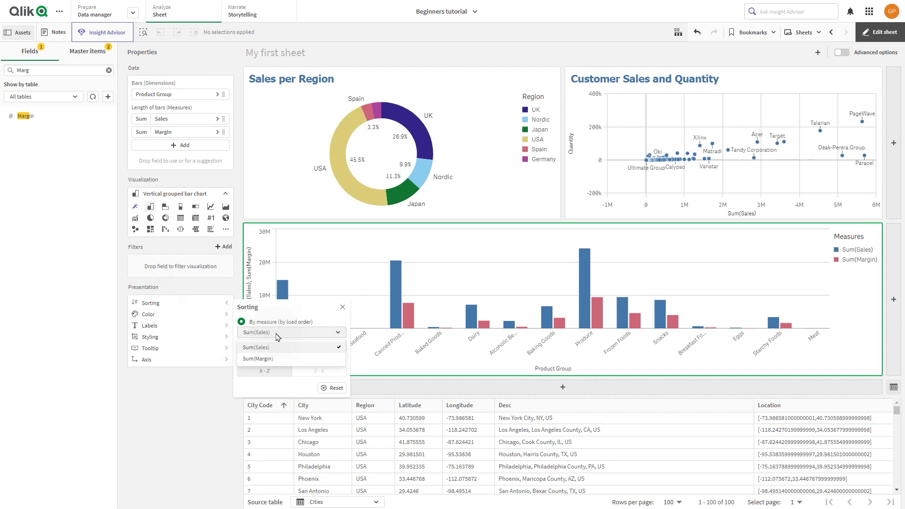
left_click(277, 348)
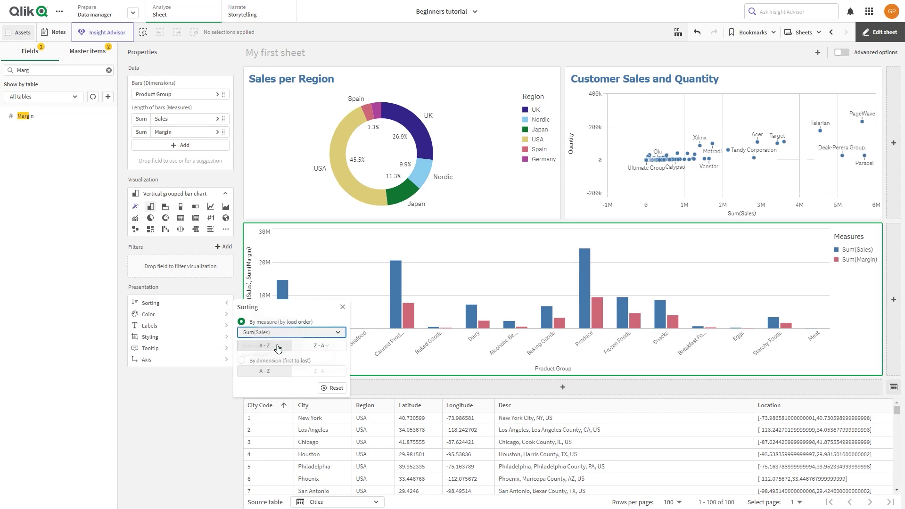
left_click(308, 351)
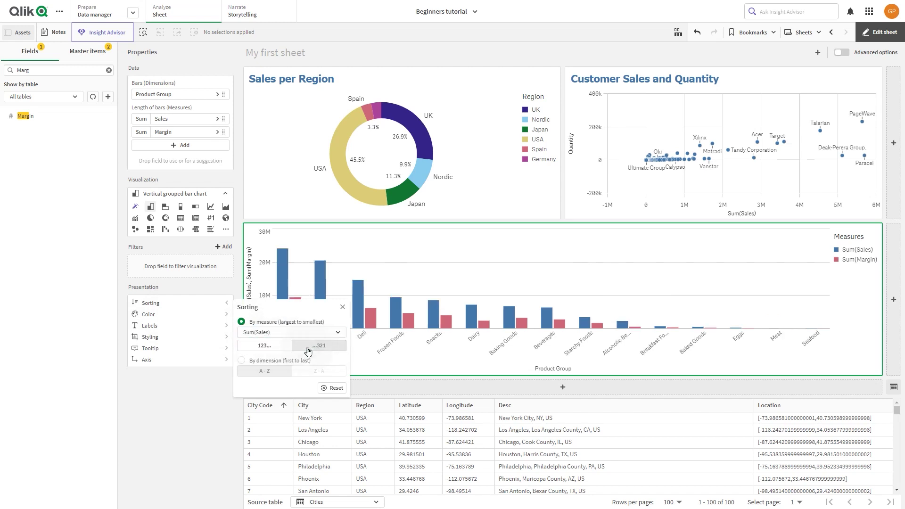
left_click(394, 349)
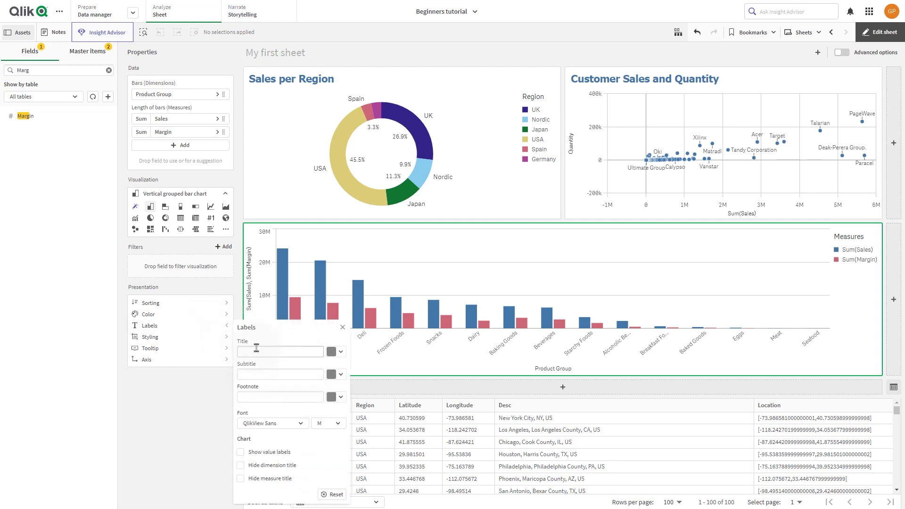
Title the bar chart 'Sales Trend' in blue Tahoma at XL size.
left_click(256, 348)
type("Sales Trend")
left_click(331, 351)
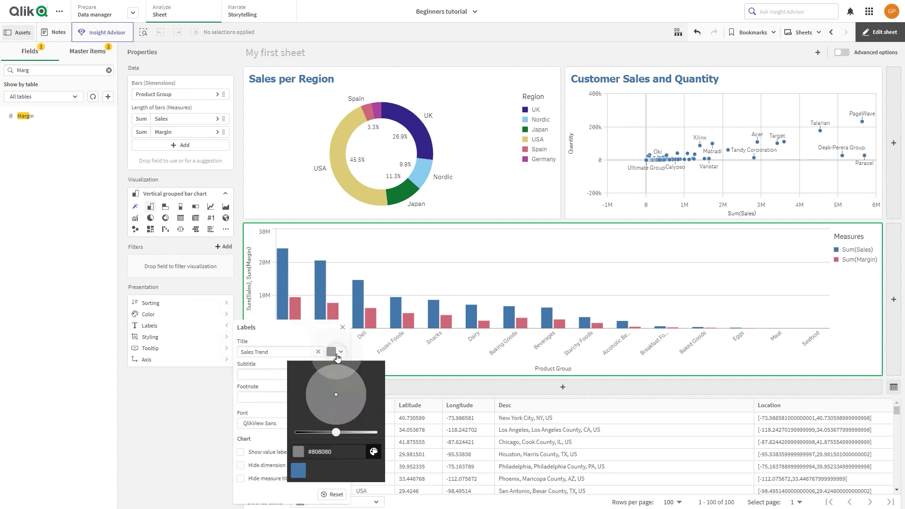
left_click(301, 471)
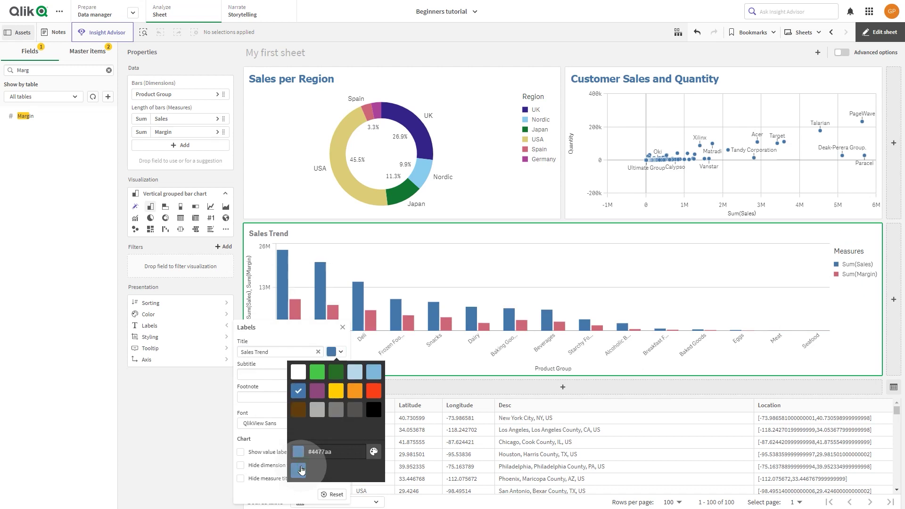
left_click(260, 423)
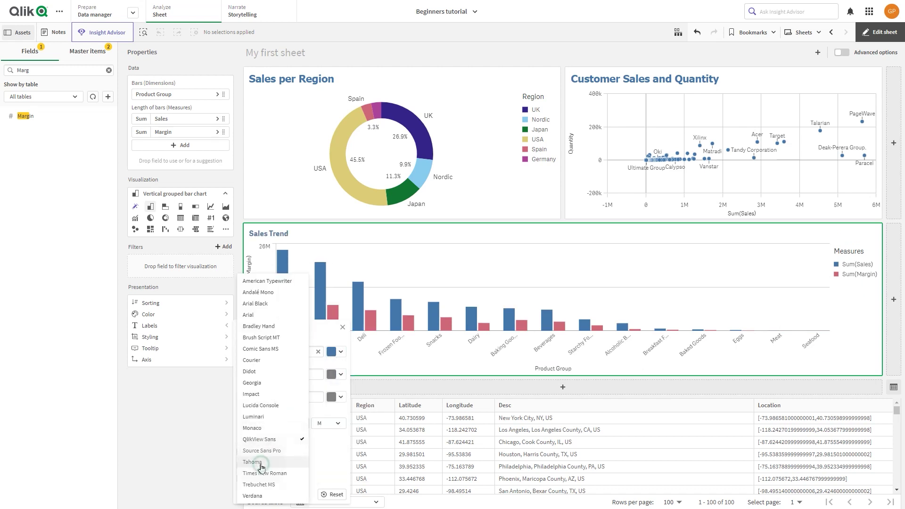
left_click(256, 462)
left_click(328, 428)
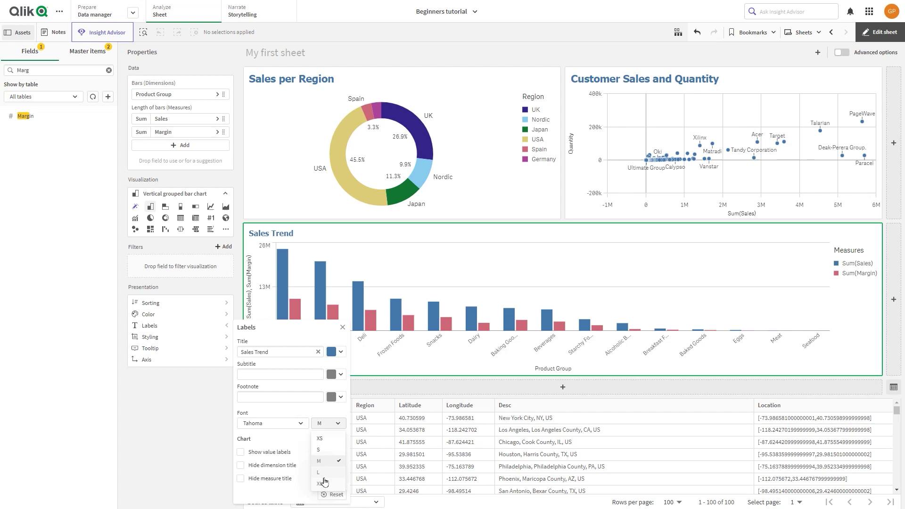
left_click(324, 487)
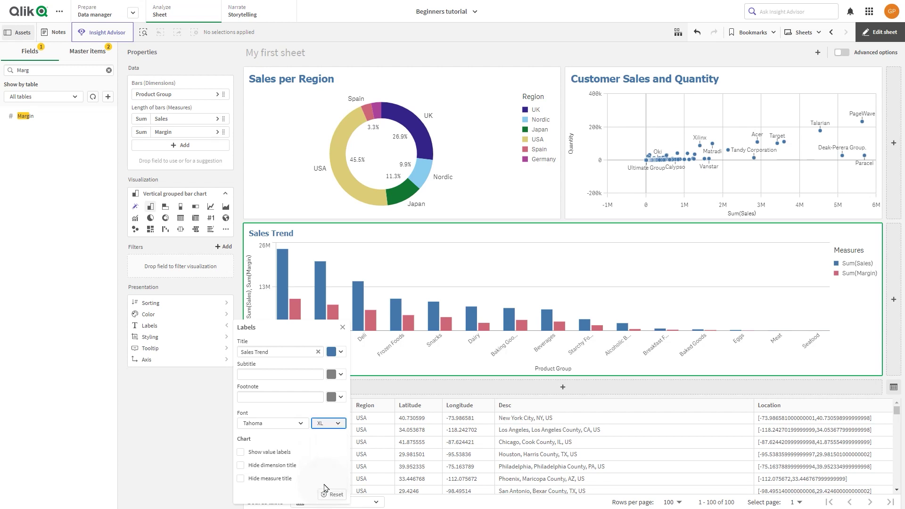
left_click(195, 432)
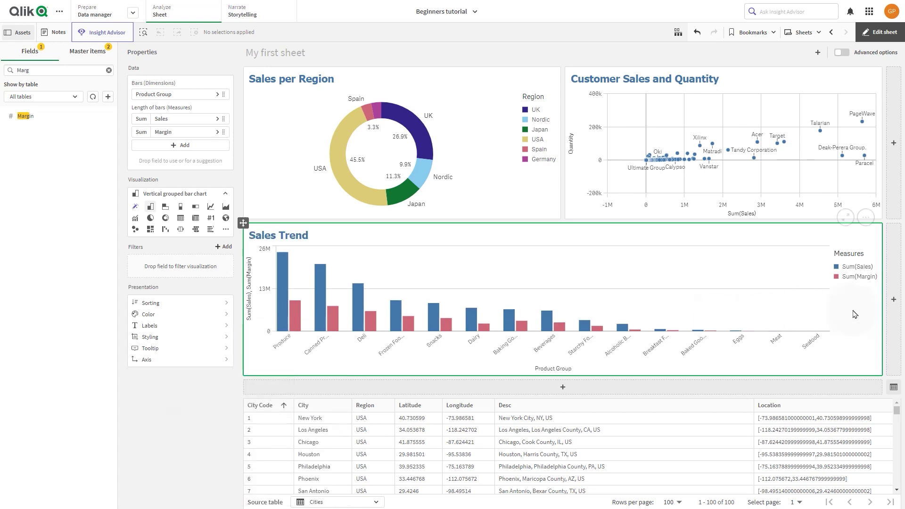
Add an area line chart beside Sales Trend with Month, Year and Sales.
left_click(891, 301)
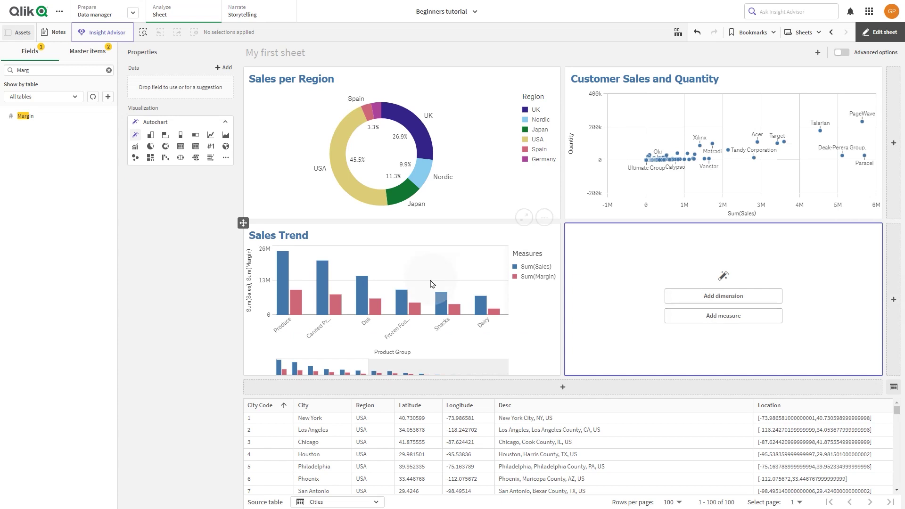
double_click(45, 70)
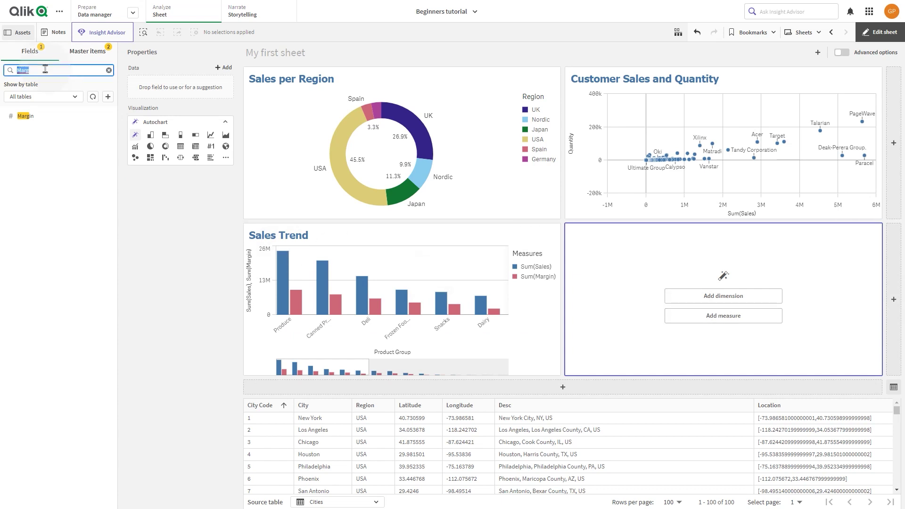
type("Mont")
mouse_move(25, 115)
left_mouse_down()
mouse_move(648, 287)
mouse_move(721, 277)
left_mouse_up()
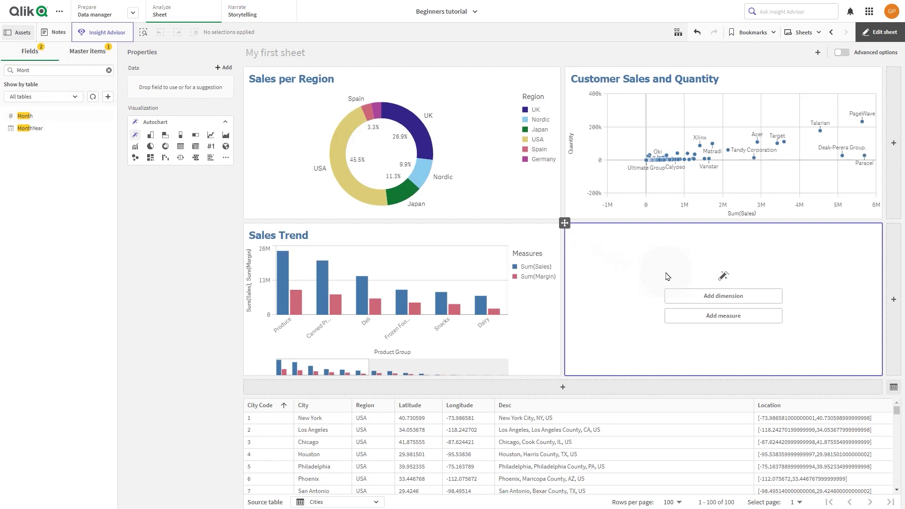
left_click(109, 71)
type("Year")
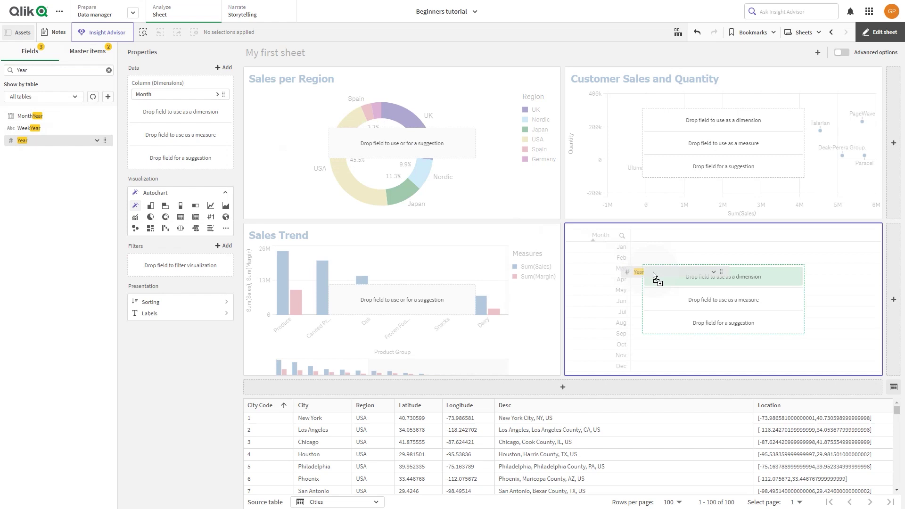
left_click_drag(43, 143, 655, 275)
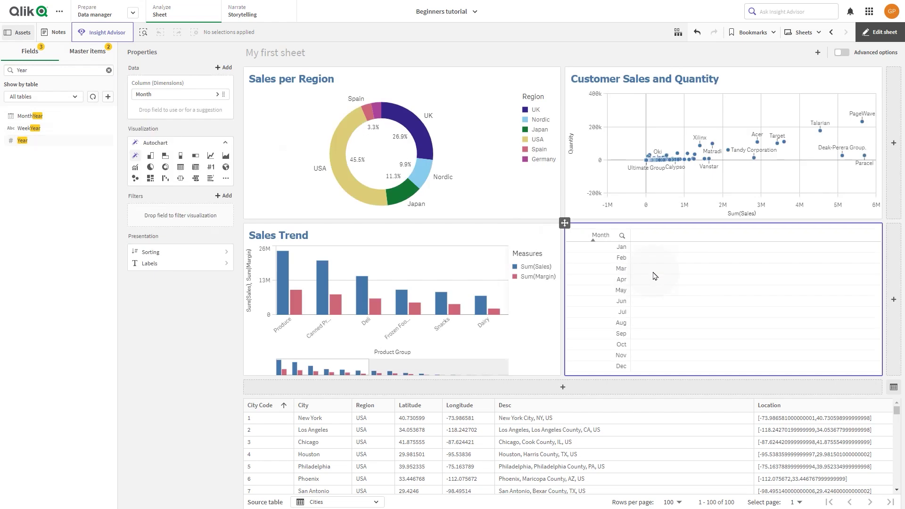
double_click(79, 70)
type("Sale")
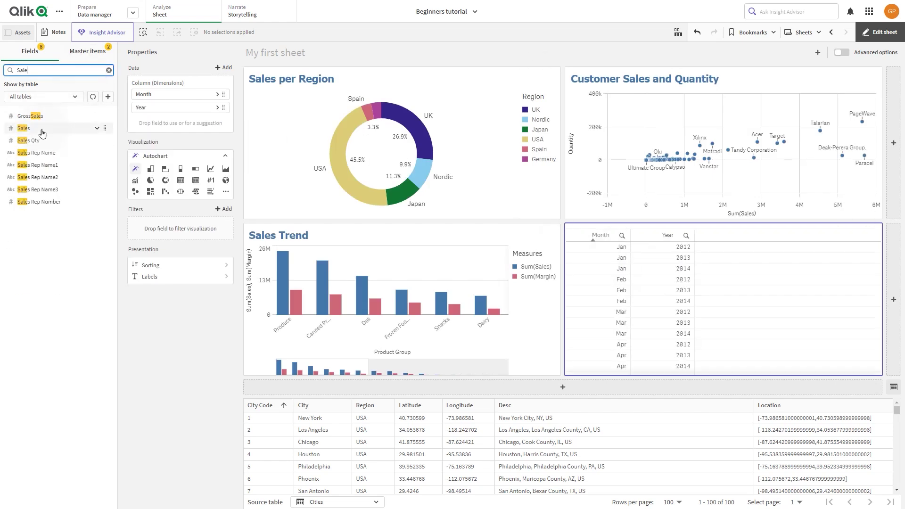
left_click_drag(40, 129, 694, 301)
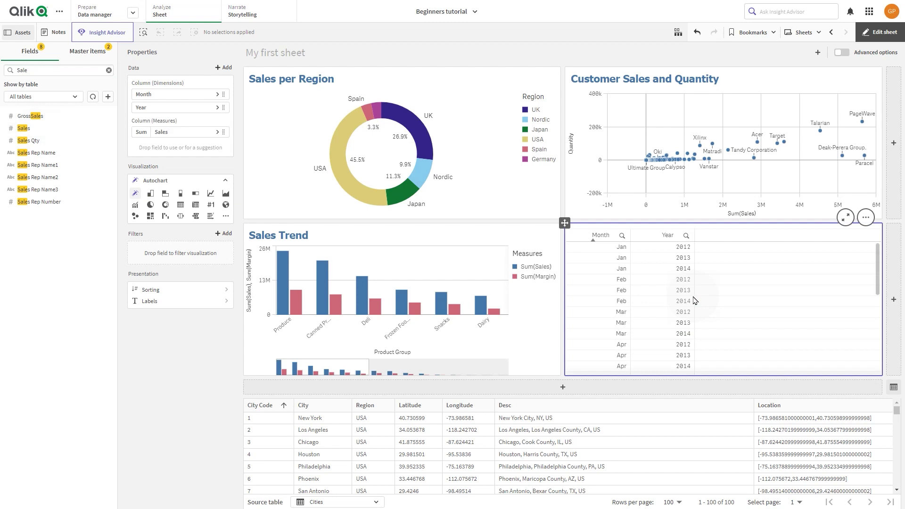
left_click(225, 193)
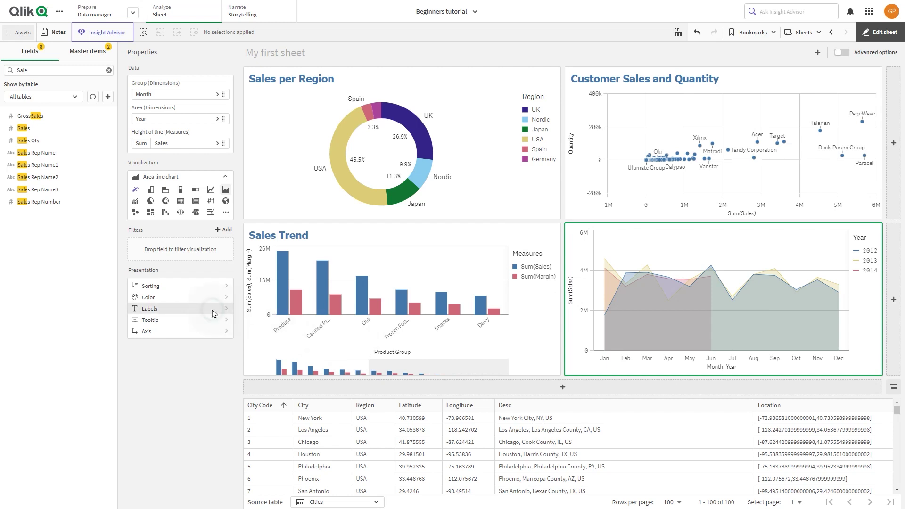
Title the area chart 'Sales per Month and Years' in blue Tahoma XL, with value labels shown.
left_click(214, 311)
left_click(275, 337)
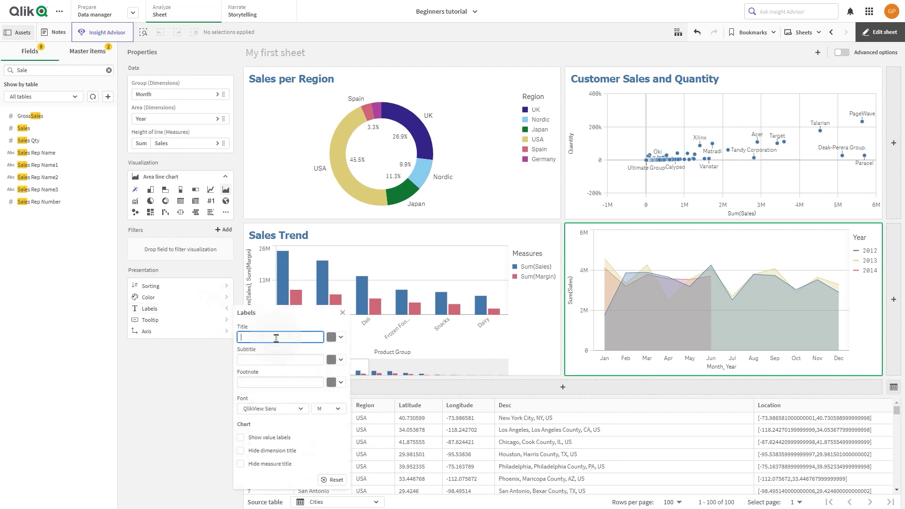
type("Sales per Month and Years")
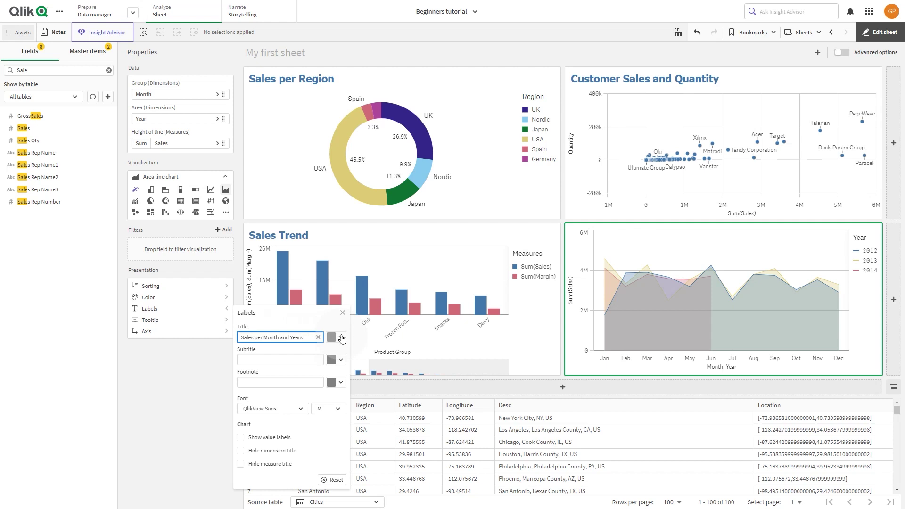
left_click(341, 337)
left_click(302, 458)
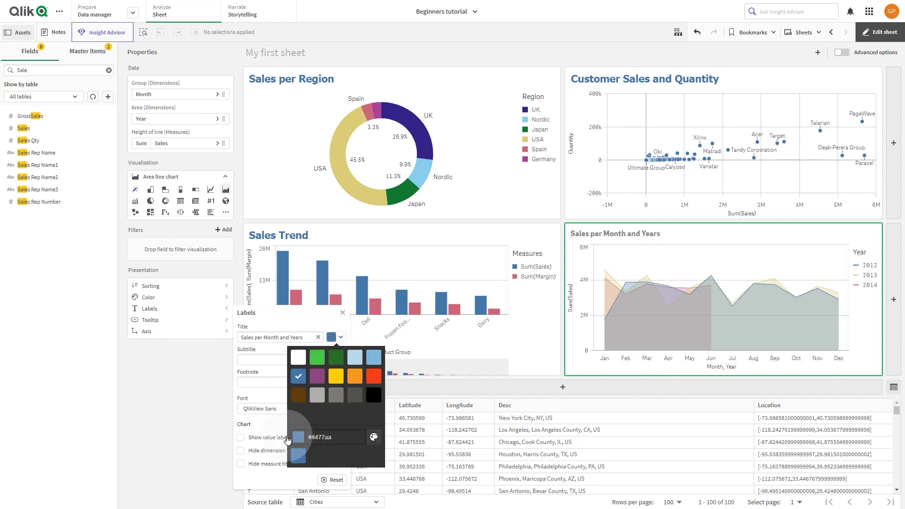
left_click(266, 414)
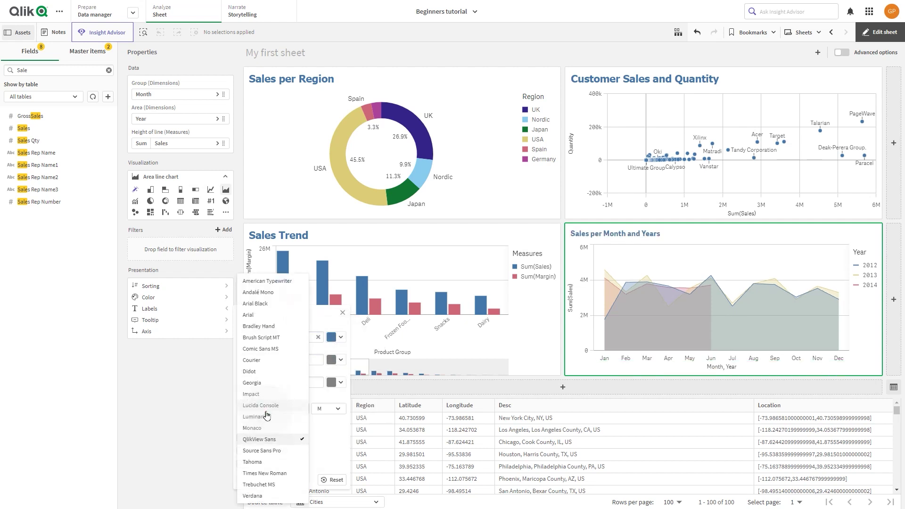
left_click(259, 462)
left_click(329, 410)
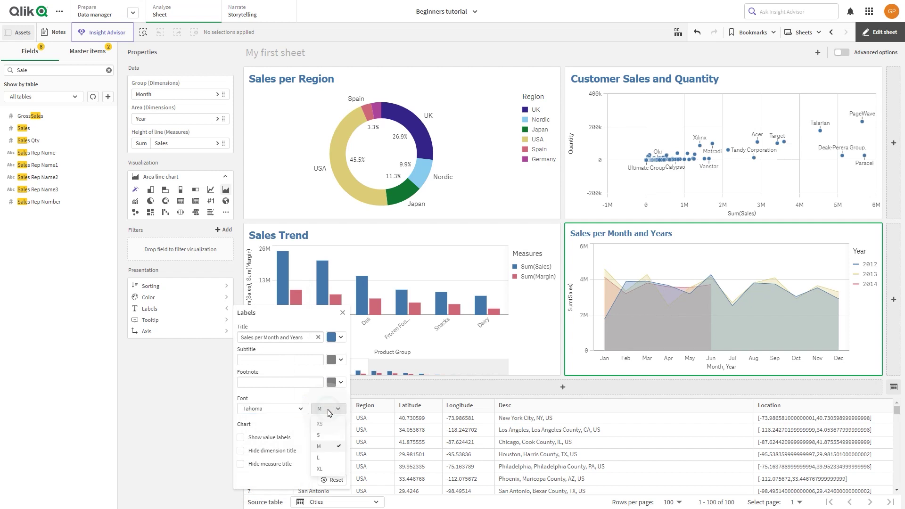
left_click(322, 471)
left_click(242, 438)
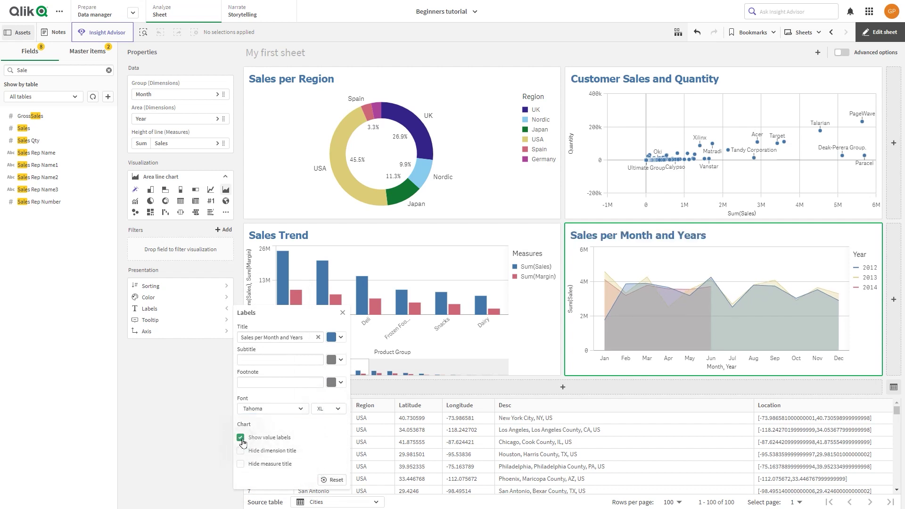
left_click(220, 430)
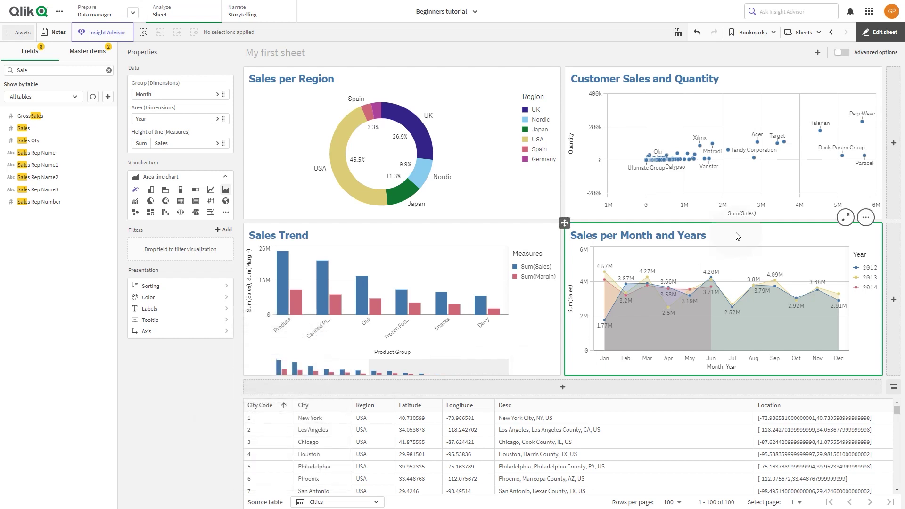
With advanced options on, colour the Sales per Region donut by measure Sum(Sales) and hide its legend.
left_click(840, 54)
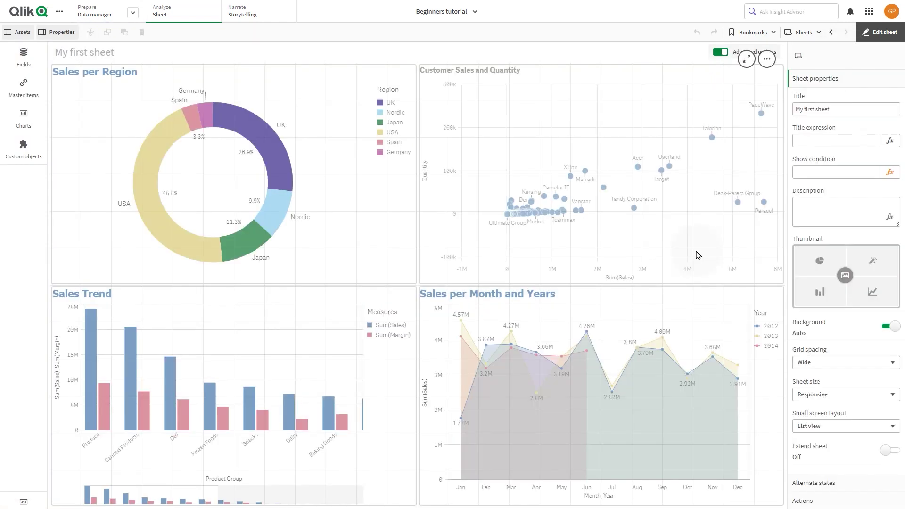
left_click(357, 212)
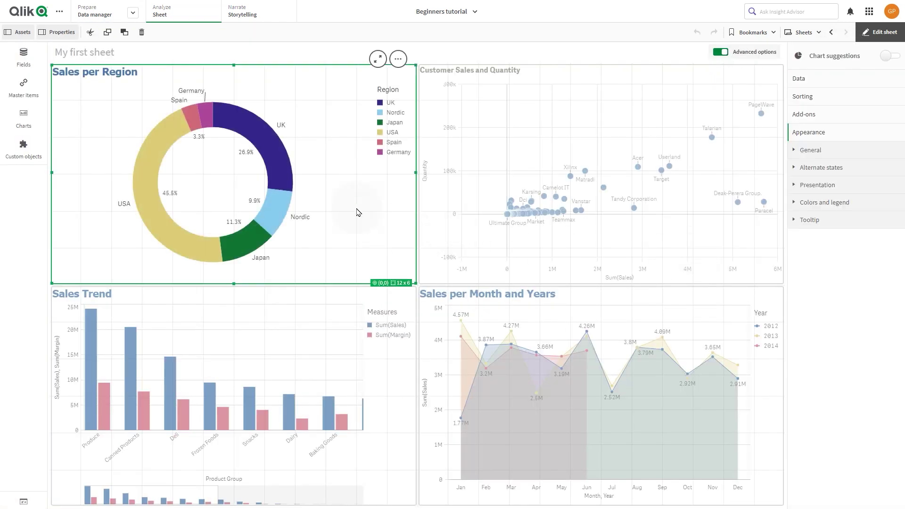
left_click(828, 203)
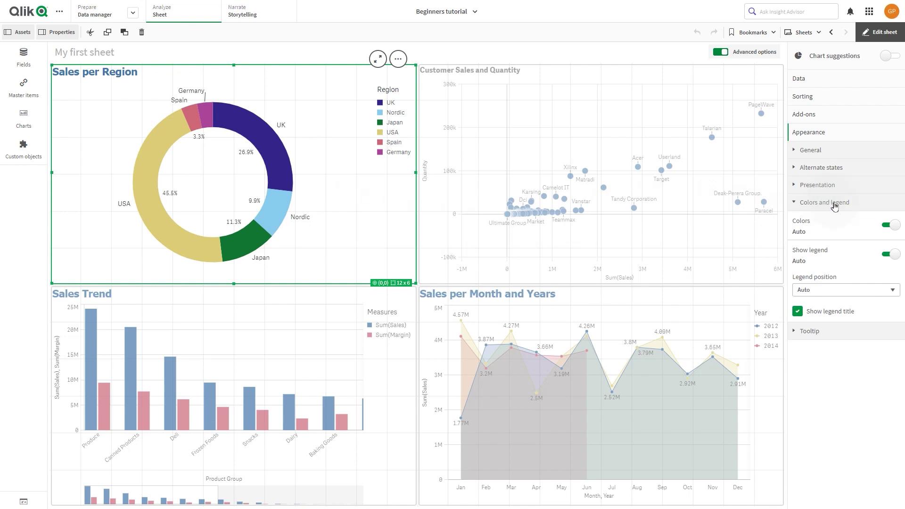
left_click(893, 224)
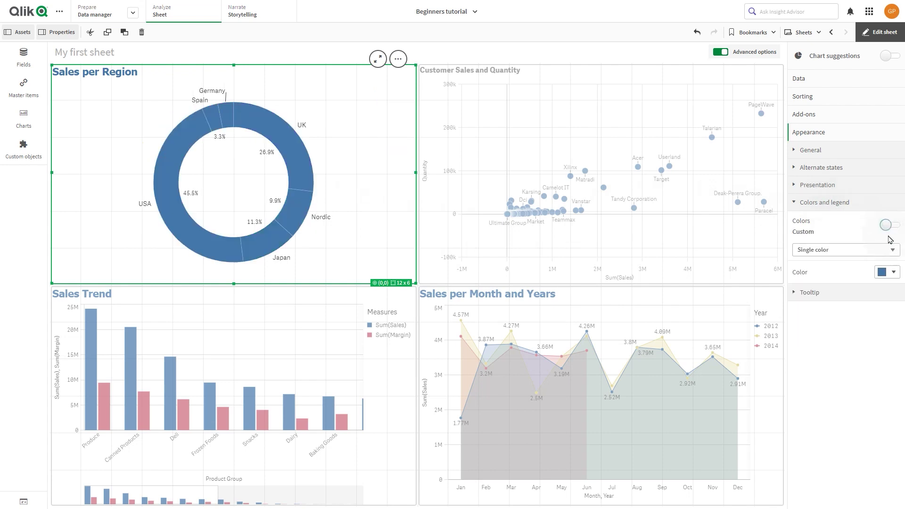
left_click(883, 250)
left_click(872, 279)
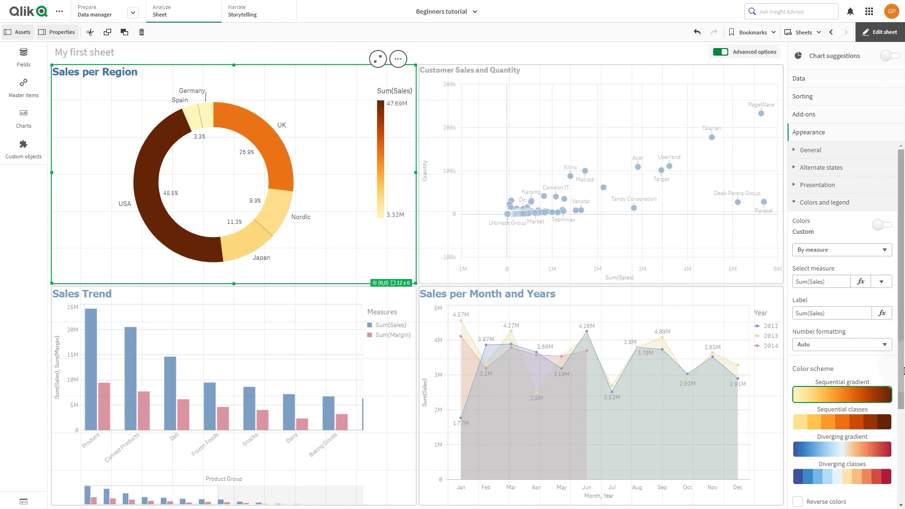
scroll(881, 424, "down", 3)
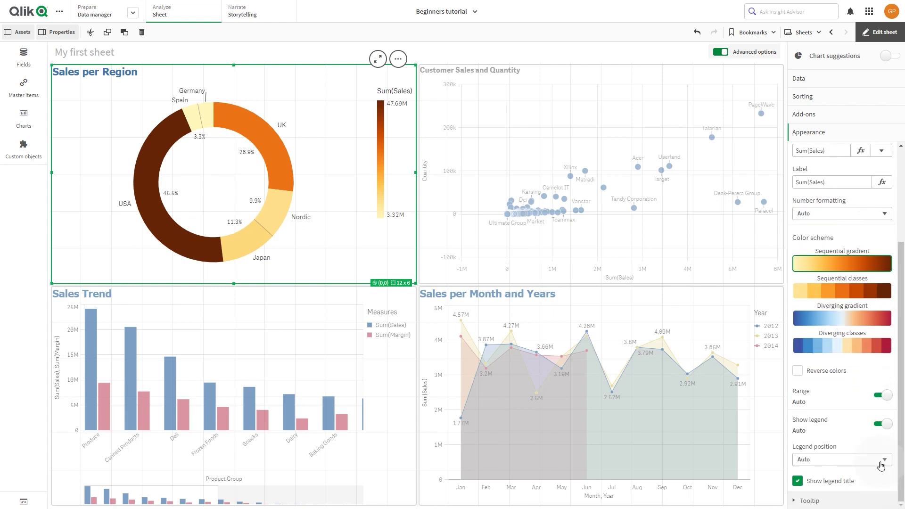
left_click(882, 424)
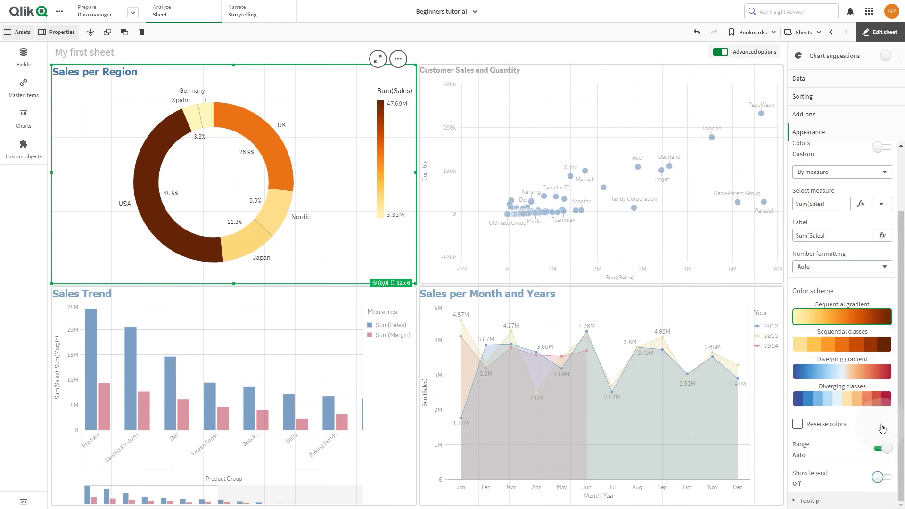
Increase the bubble size on the Customer Sales and Quantity scatter plot.
left_click(674, 233)
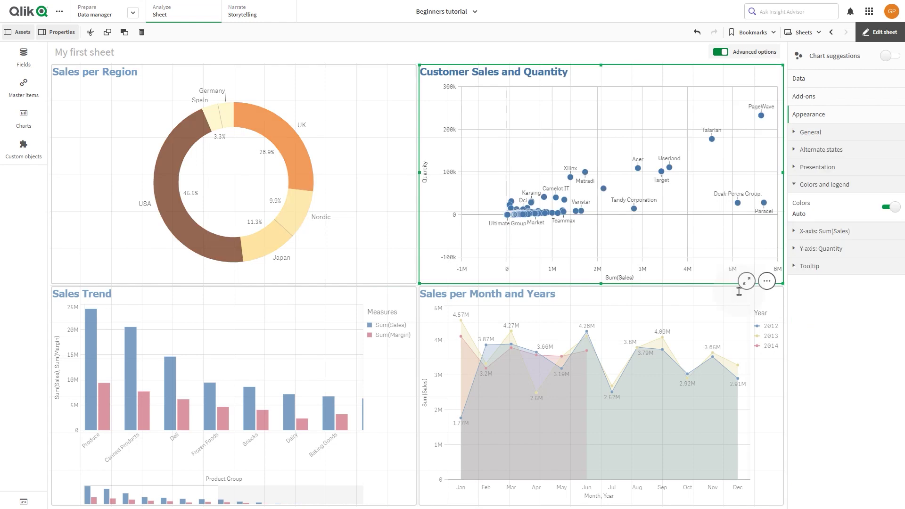
left_click(815, 173)
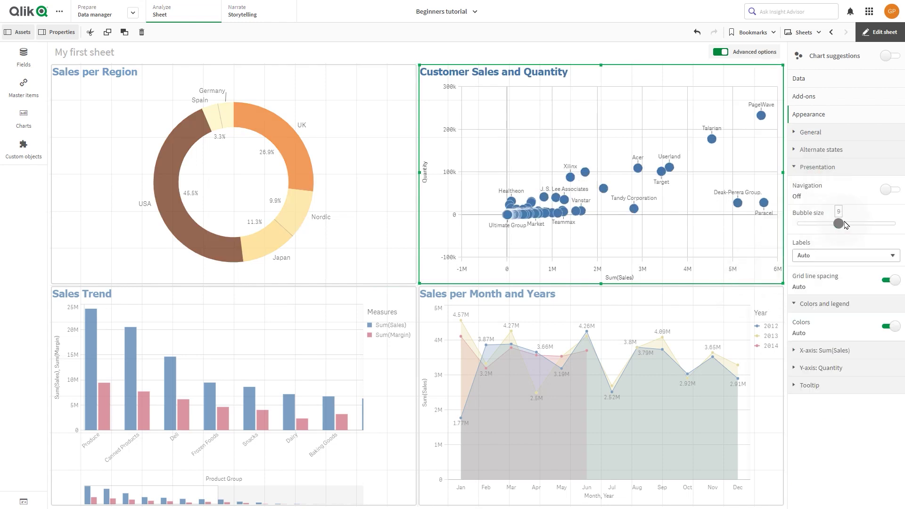
left_click_drag(821, 225, 845, 225)
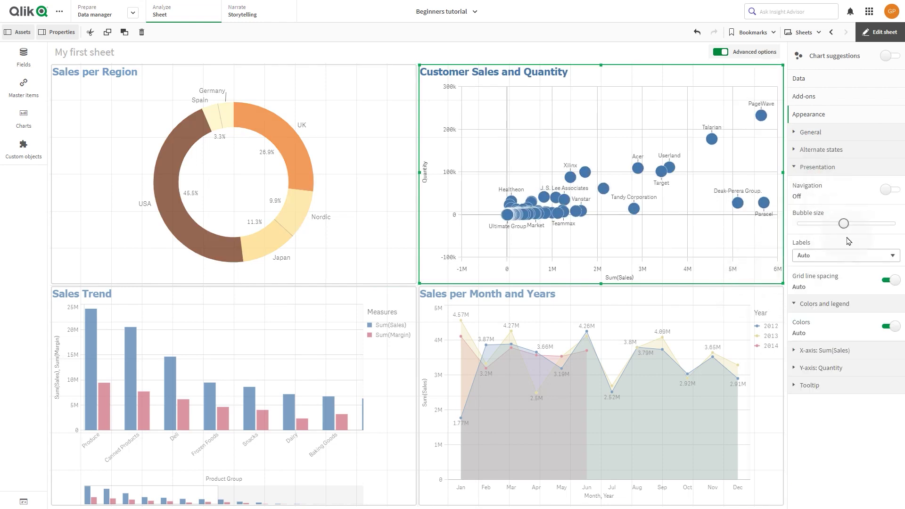
Colour the scatter bubbles by measure Sum(Sales) with custom colours and hide the legend.
left_click(886, 325)
left_click(873, 357)
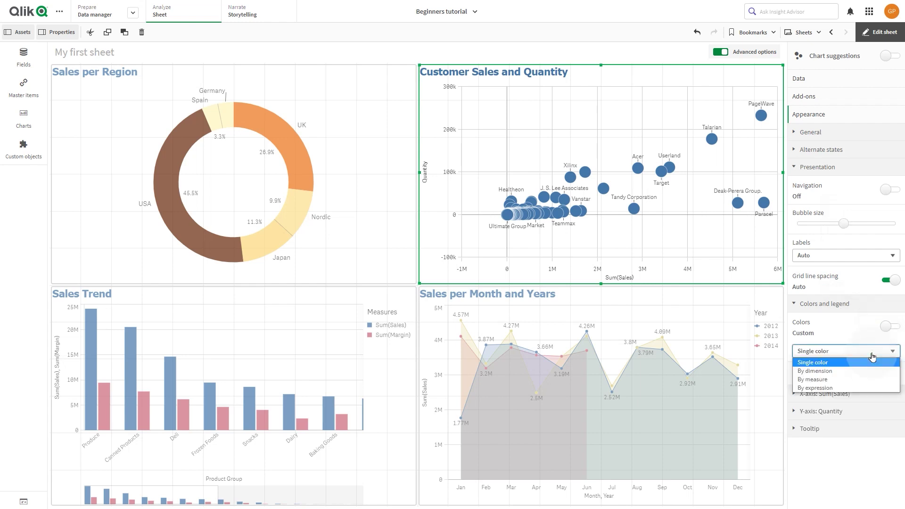
left_click(863, 381)
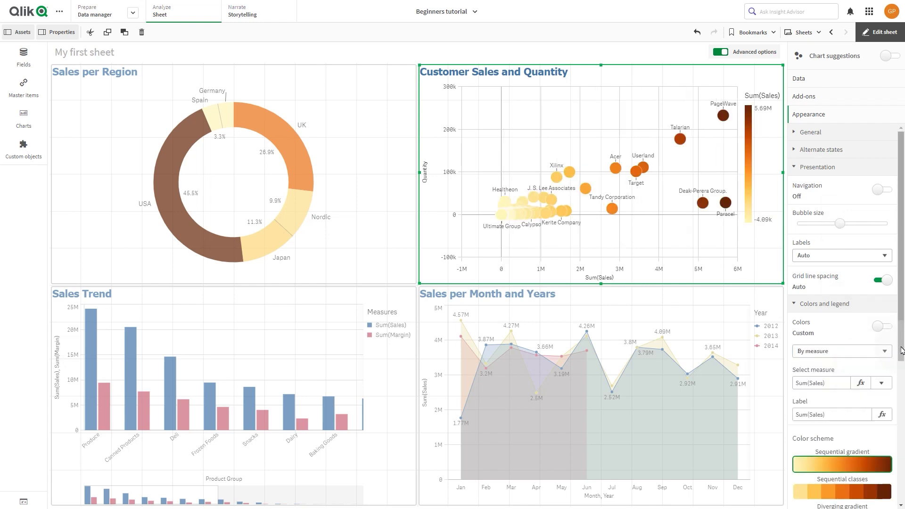
scroll(862, 383, "down", 5)
left_click(882, 388)
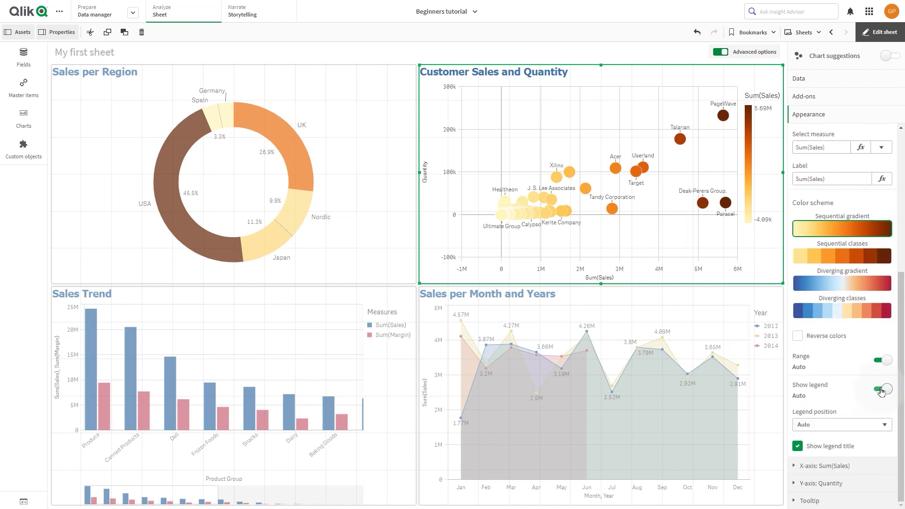
Turn on value labels for the Sales Trend bars and set the scrollbar to None.
left_click(344, 386)
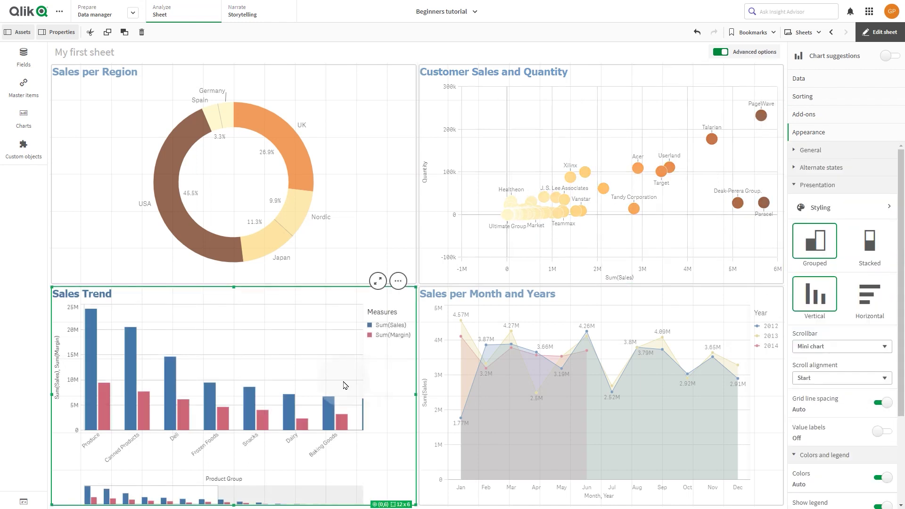
scroll(902, 443, "down", 1)
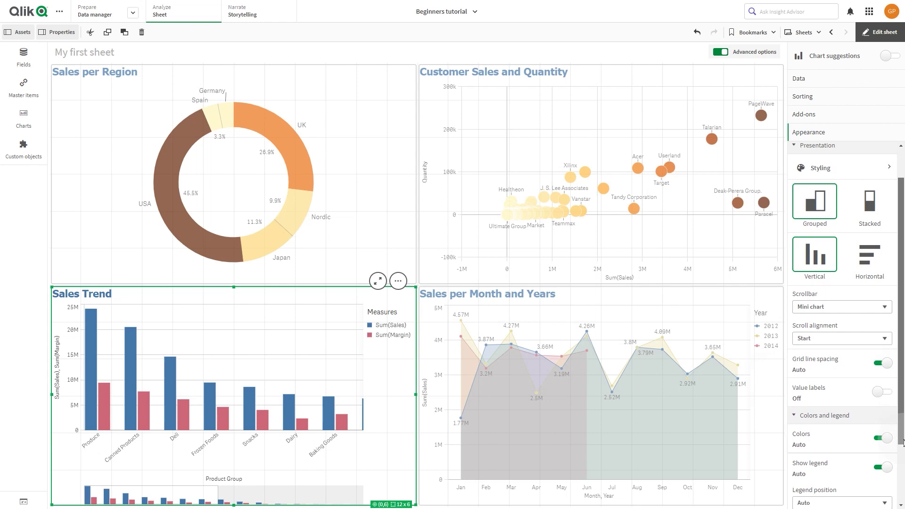
scroll(903, 442, "down", 2)
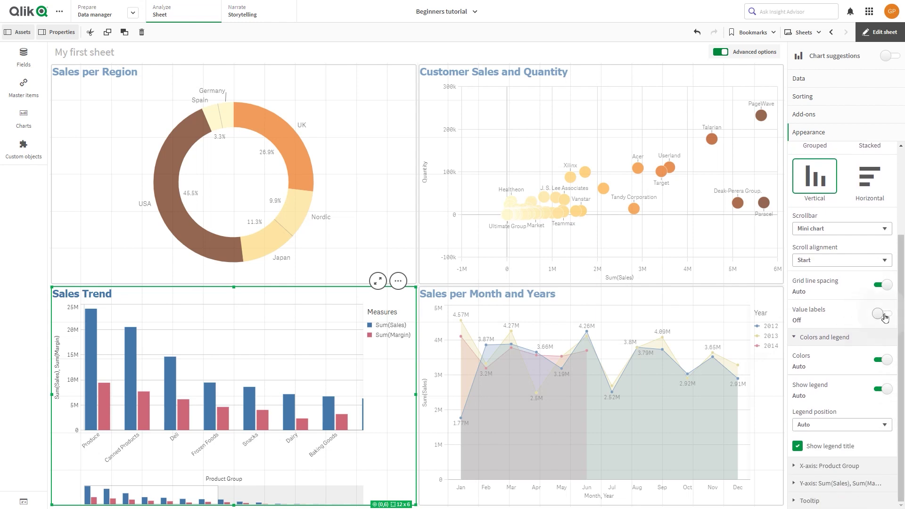
left_click(885, 317)
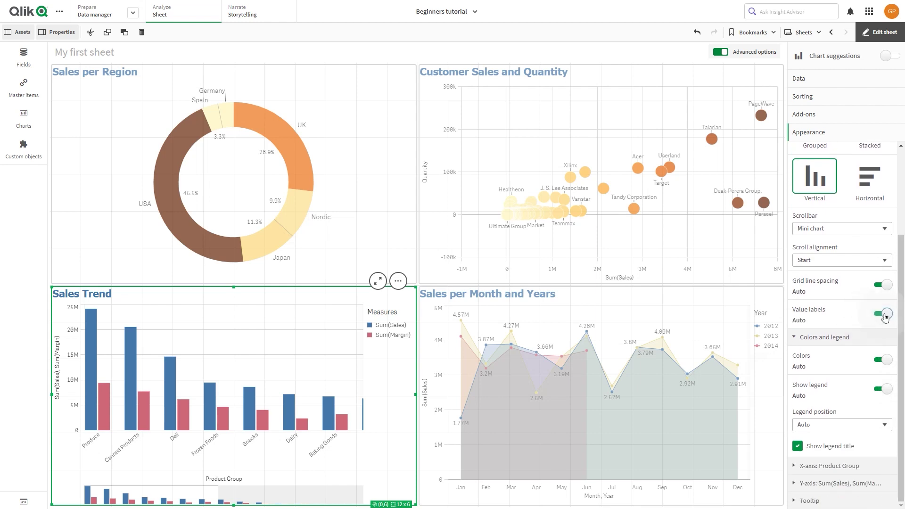
left_click(840, 229)
left_click(837, 257)
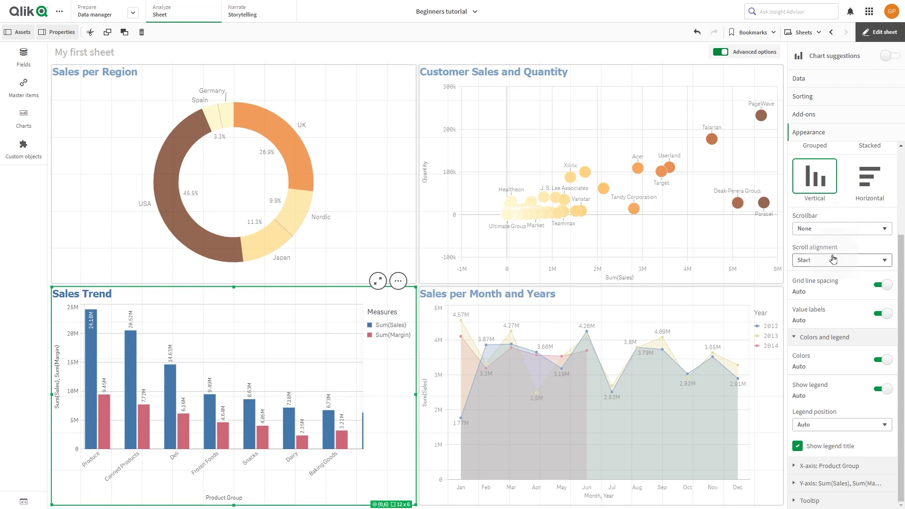
Hide the Year legend on the Sales per Month and Years area chart.
left_click(669, 404)
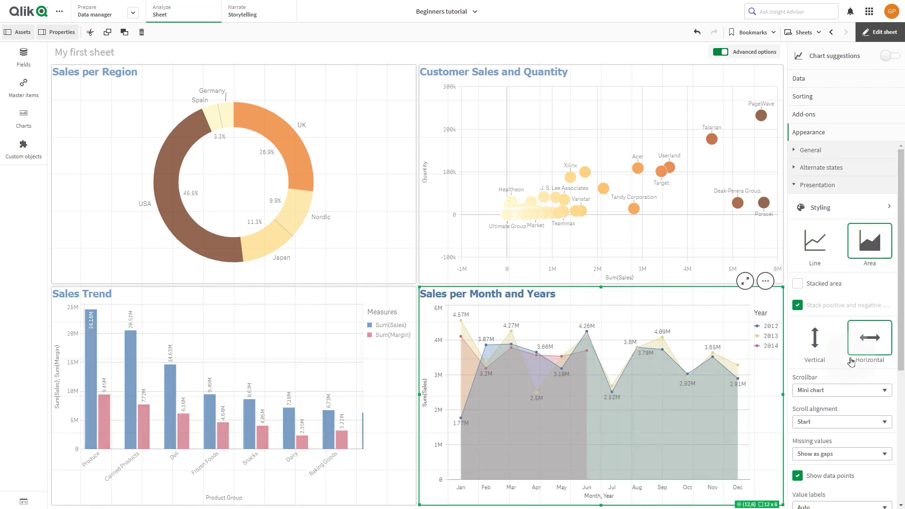
scroll(869, 361, "down", 2)
scroll(868, 360, "down", 2)
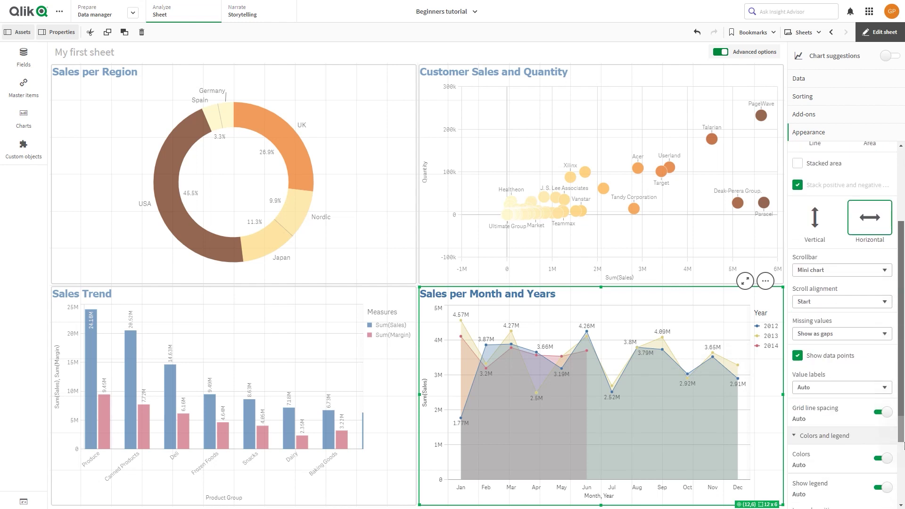
scroll(869, 360, "down", 2)
scroll(879, 387, "down", 1)
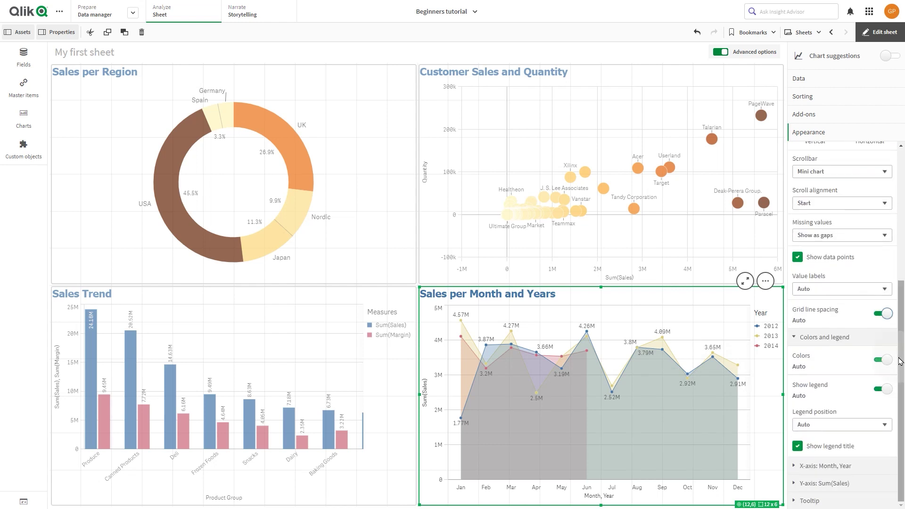
left_click(880, 389)
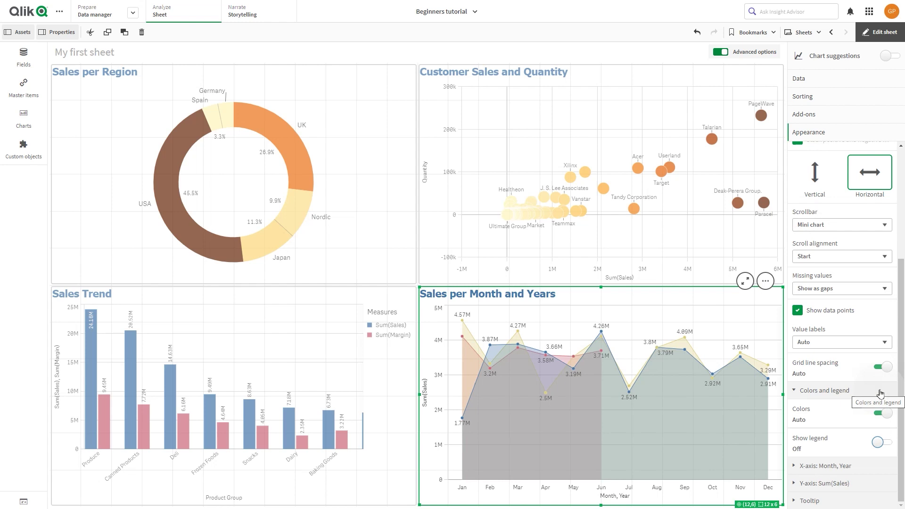
Exit edit mode and view the finished My first sheet with all four charts.
left_click(879, 32)
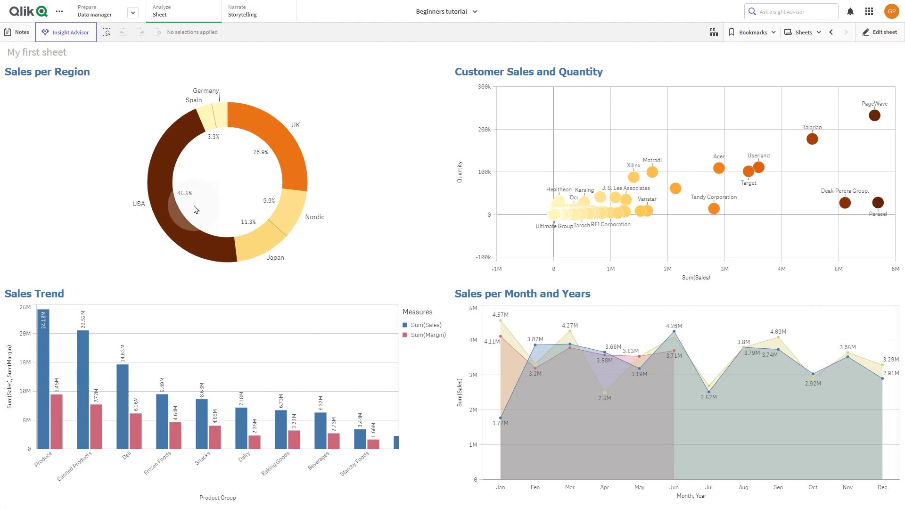
mouse_move(735, 254)
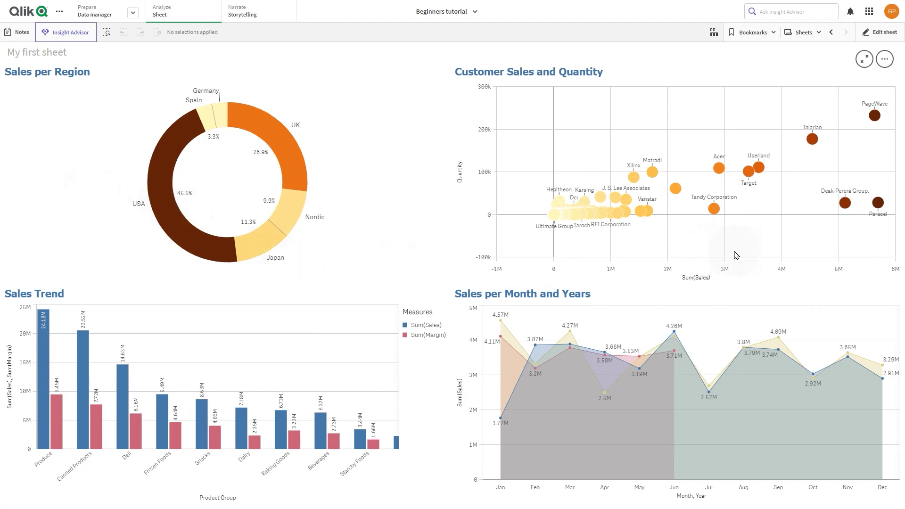
left_click(537, 429)
mouse_move(693, 434)
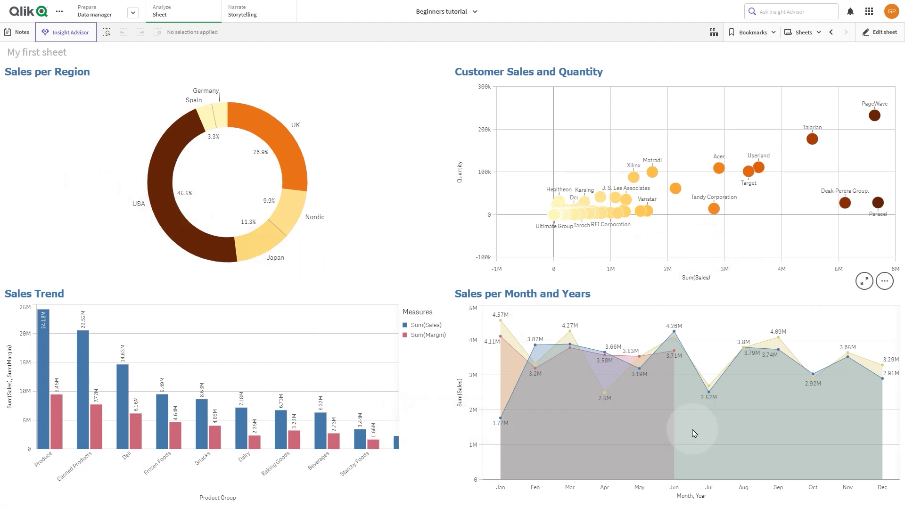